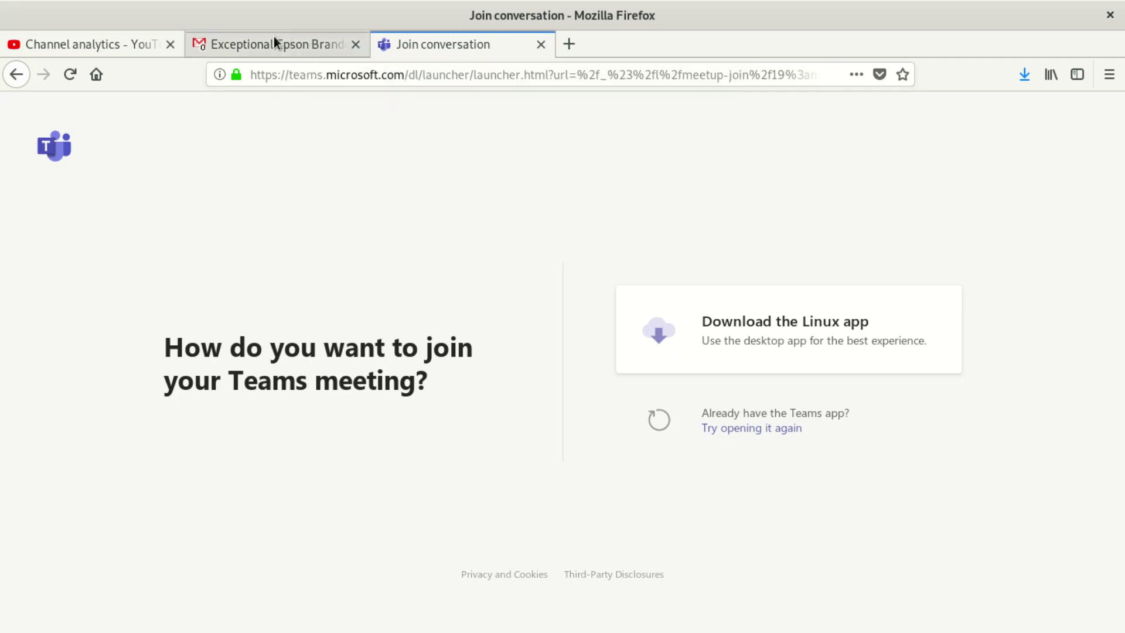
Load payfast.co.za in a new Firefox tab and sign in to the merchant dashboard
left_click(569, 44)
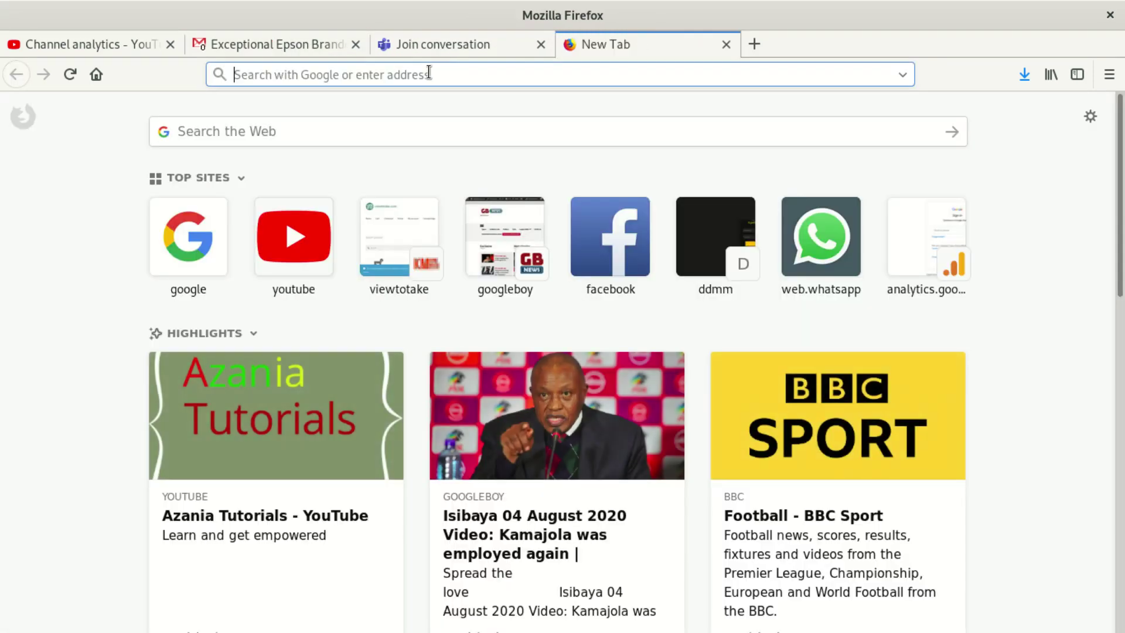
type("p")
key("BackSpace")
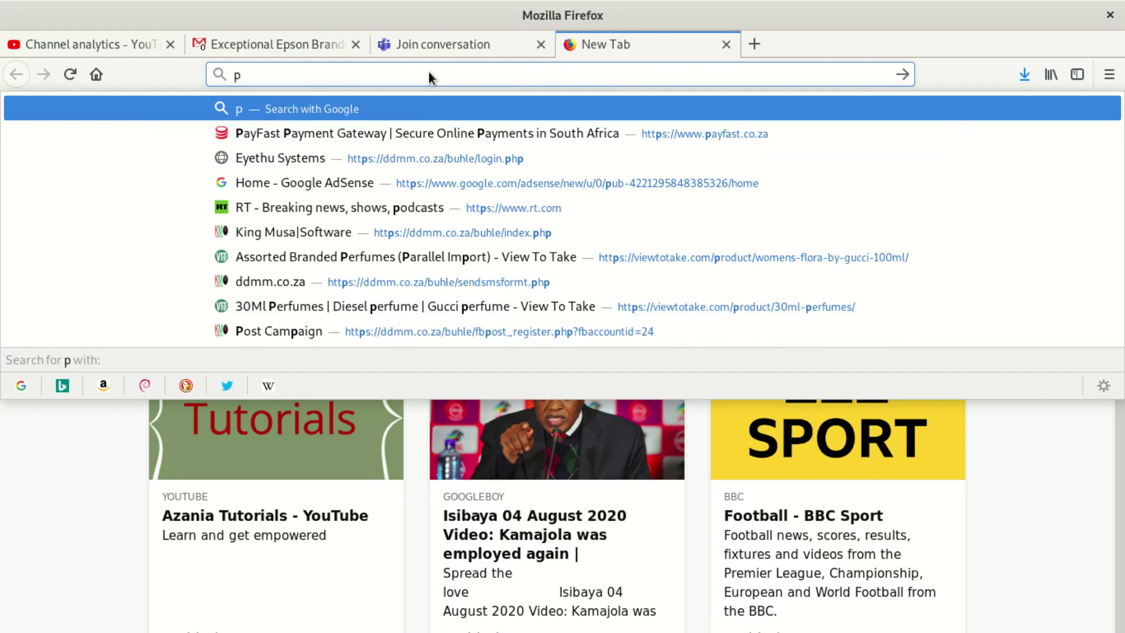
type("p")
key("BackSpace")
type("ayfast.co.za/")
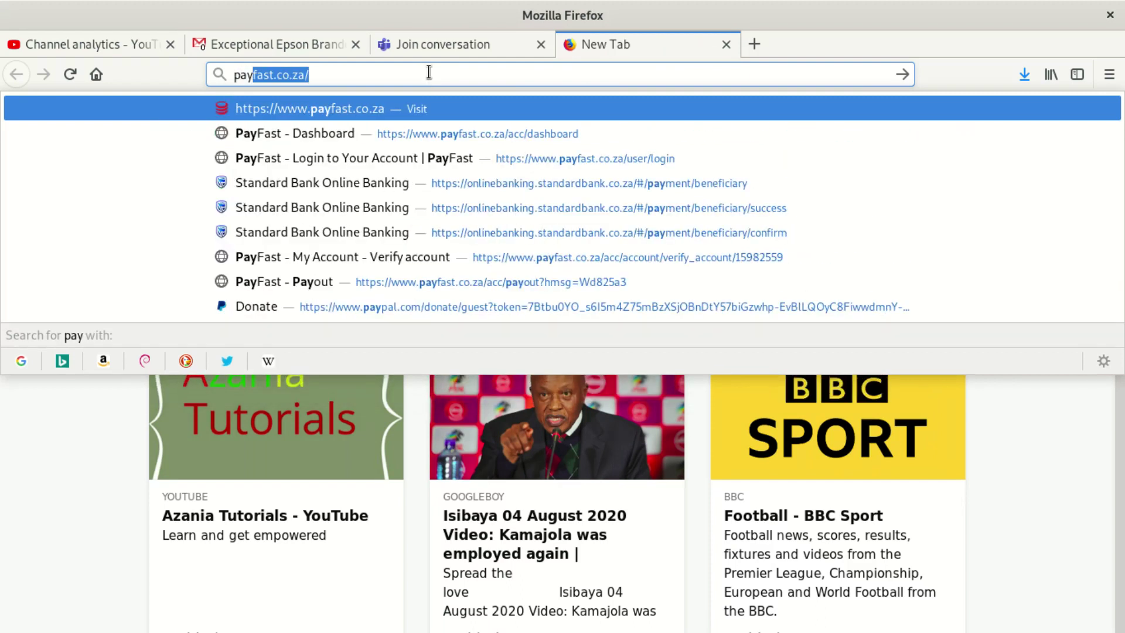
key("Return")
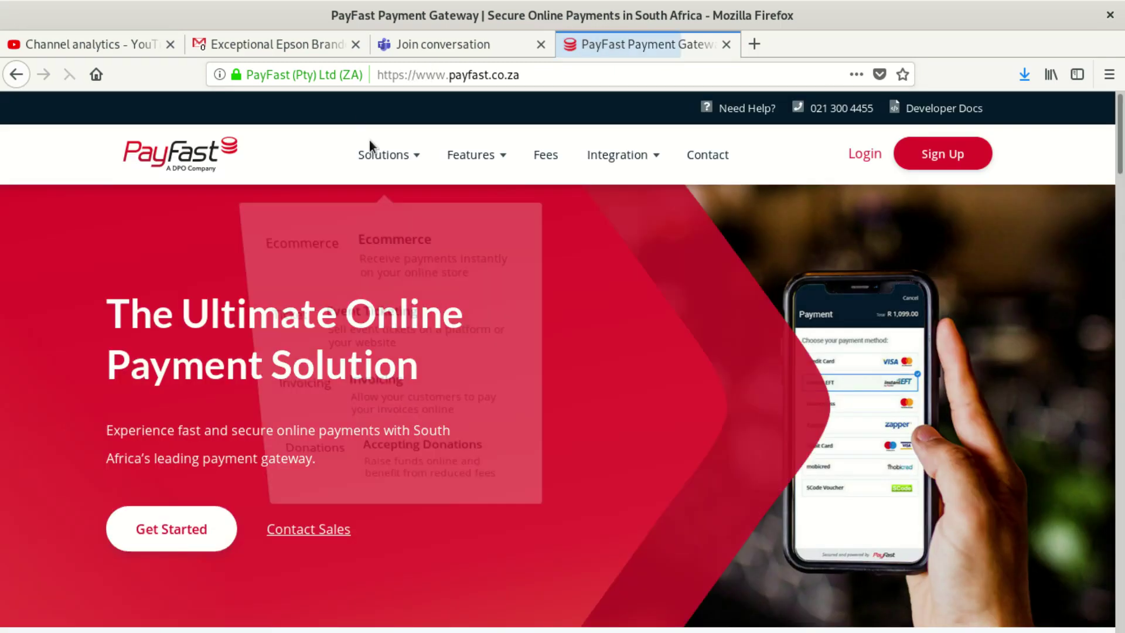
left_click(857, 156)
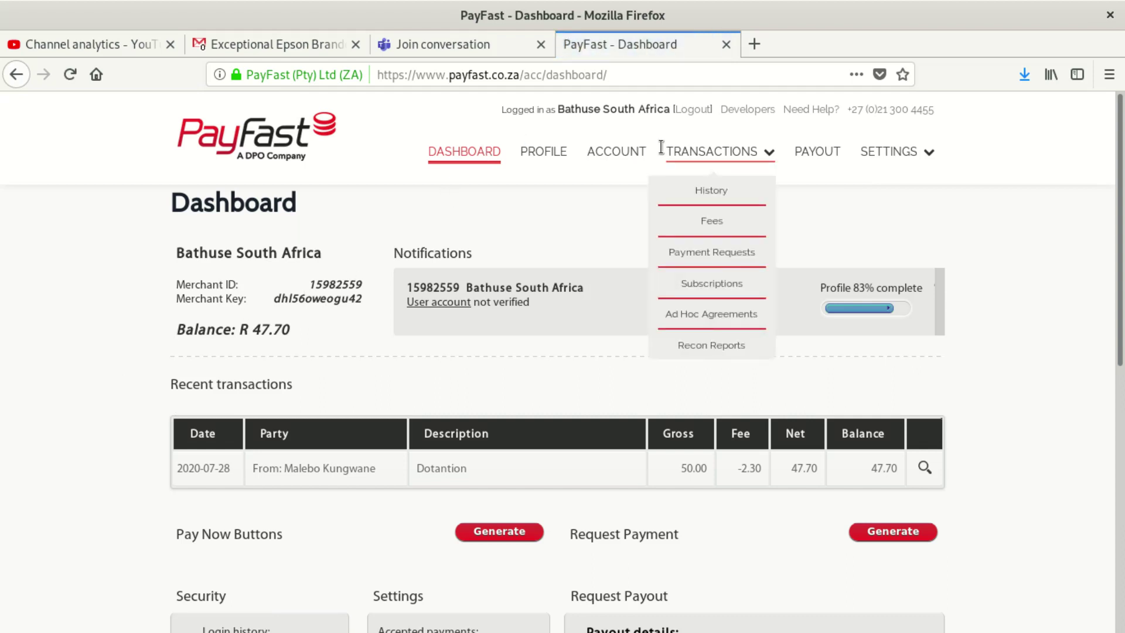
Start an account upgrade from the Account page with Business as the account type
left_click(619, 154)
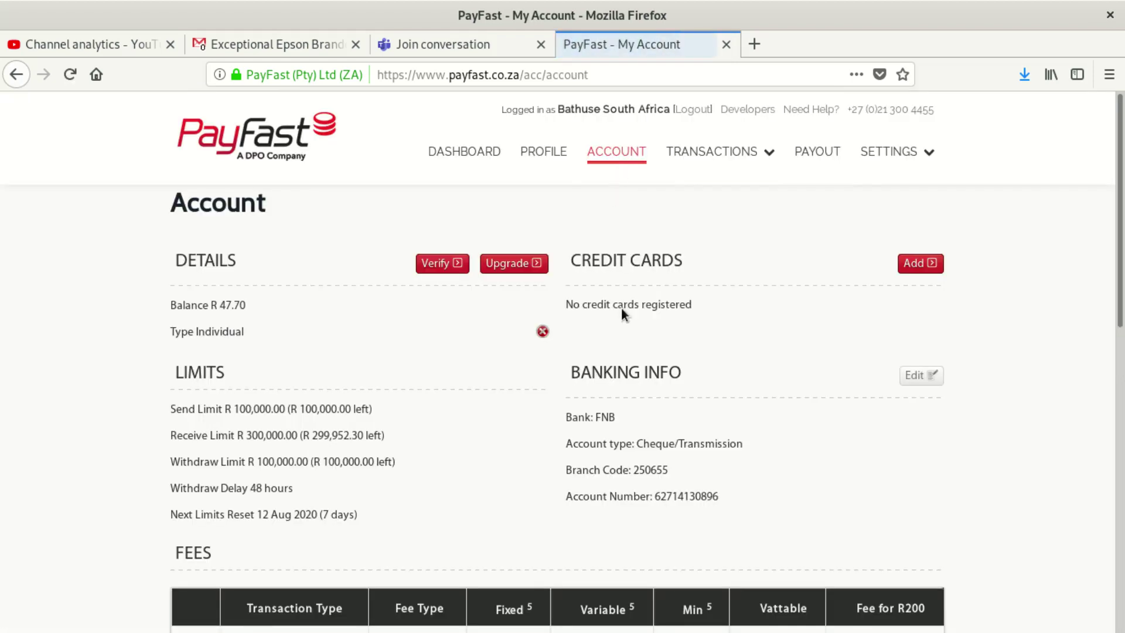
left_click(514, 265)
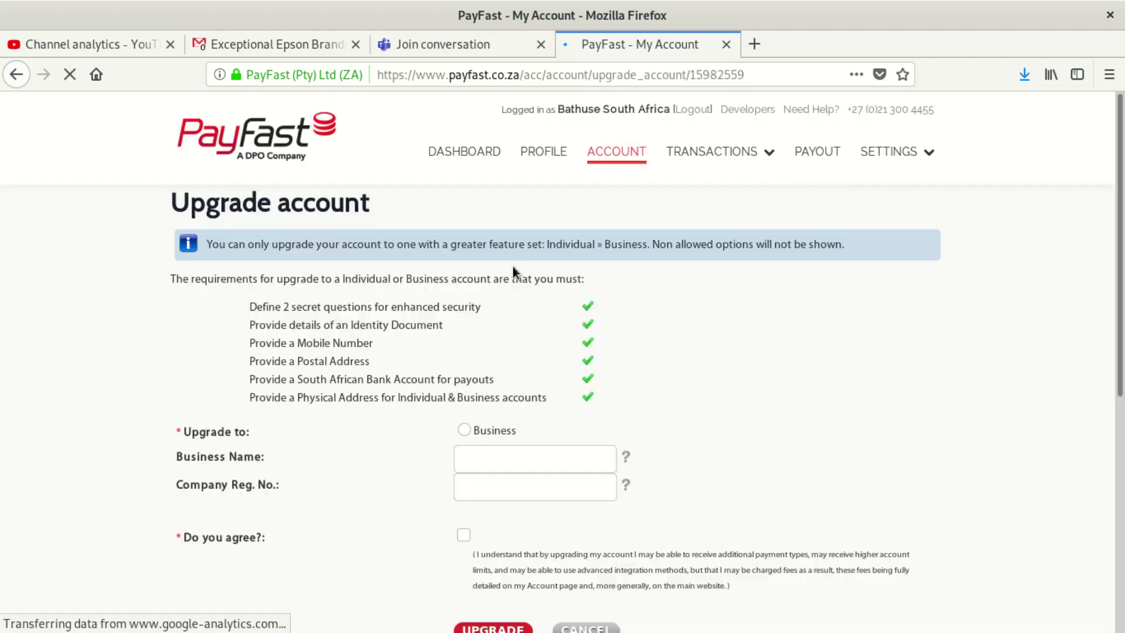
scroll(473, 414, "down", 4)
left_click(464, 289)
left_click(480, 328)
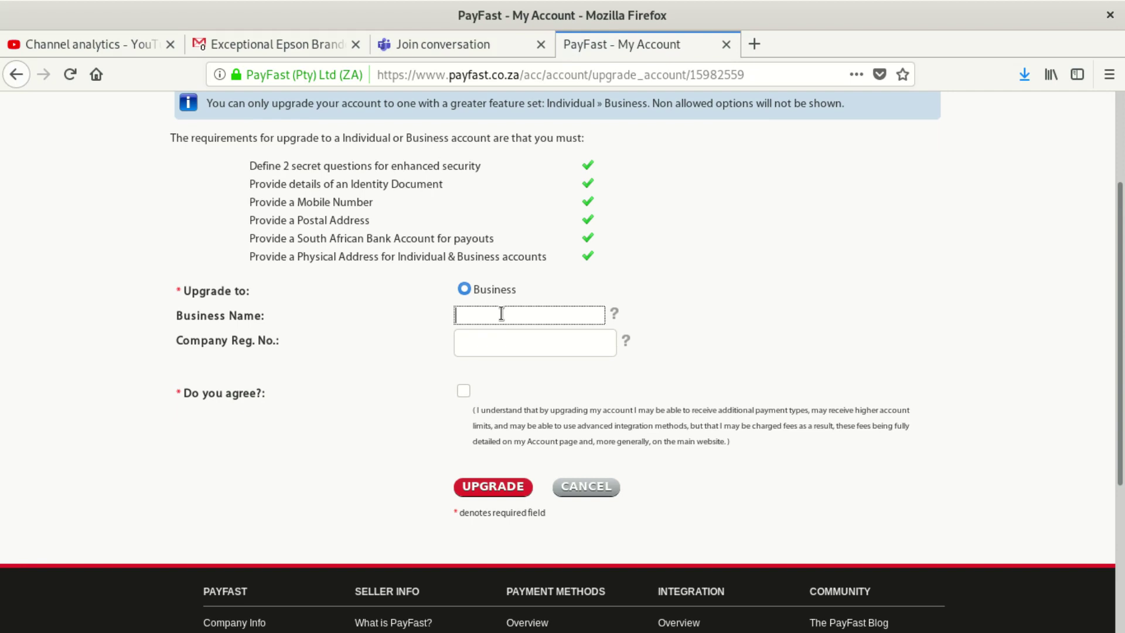
Move the company registration number from Business Name into the Company Reg. No. field
key("BackSpace")
key("BackSpace")
double_click(514, 313)
triple_click(515, 313)
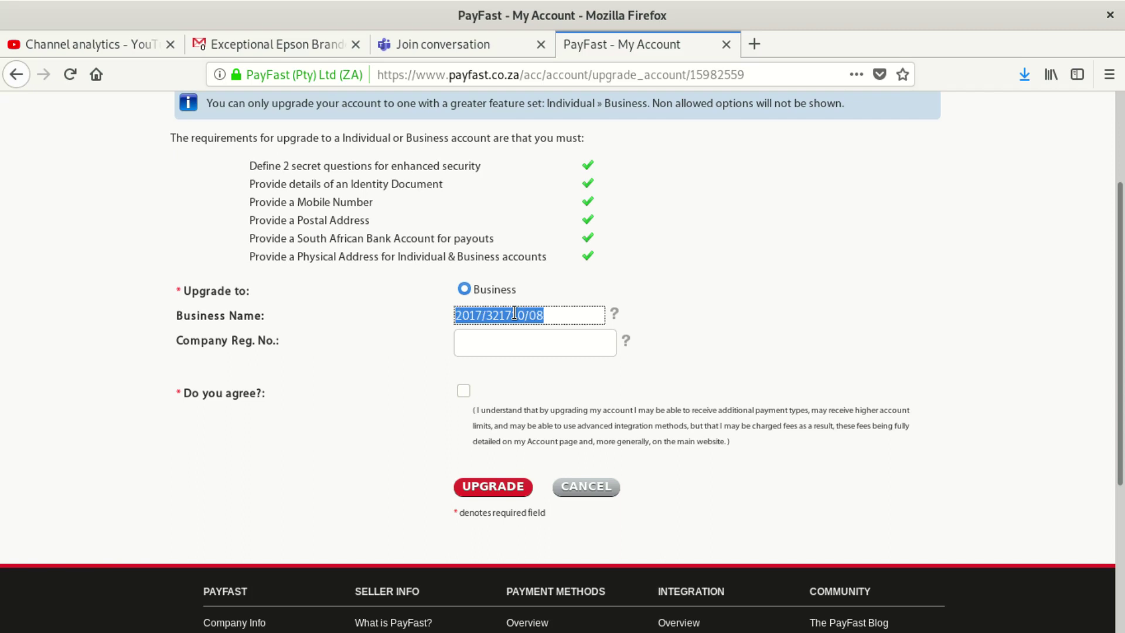
right_click(514, 314)
left_click(555, 344)
left_click(517, 340)
right_click(517, 340)
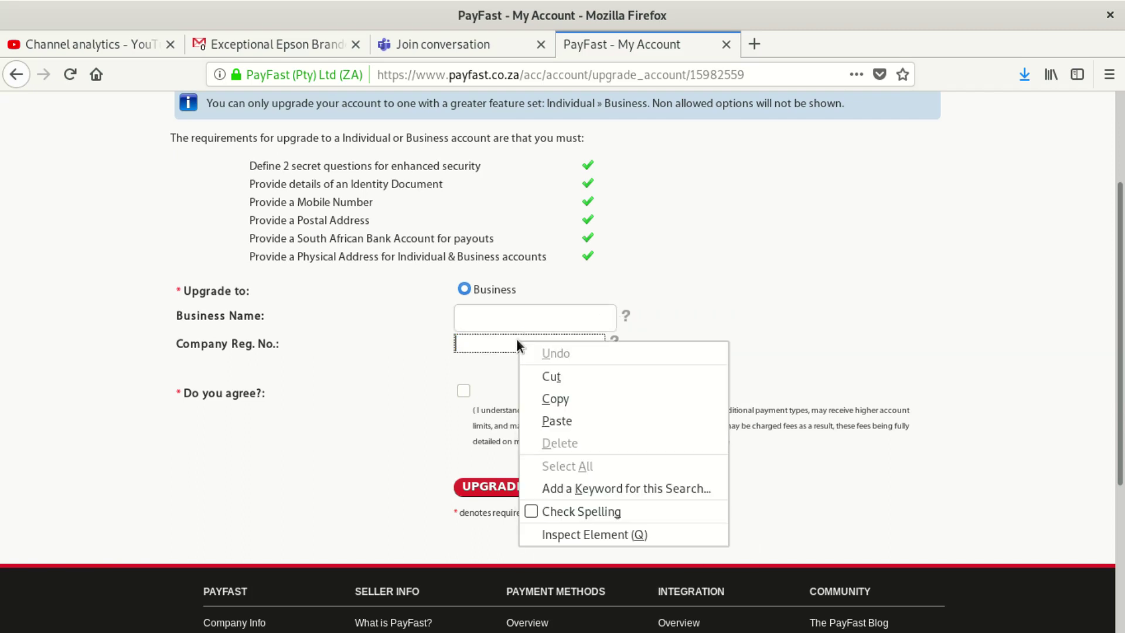
left_click(550, 420)
Enter 'Bathuse South Africa NPC' as the business name, accept the terms and submit the upgrade
left_click(526, 312)
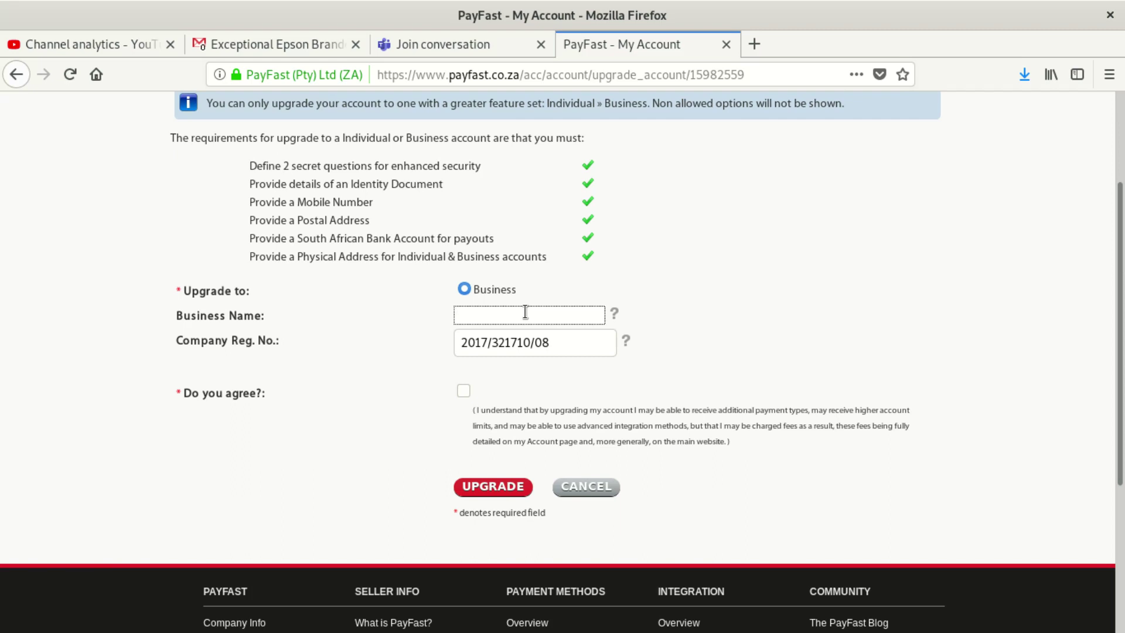
type("Bathuse South Africa NP")
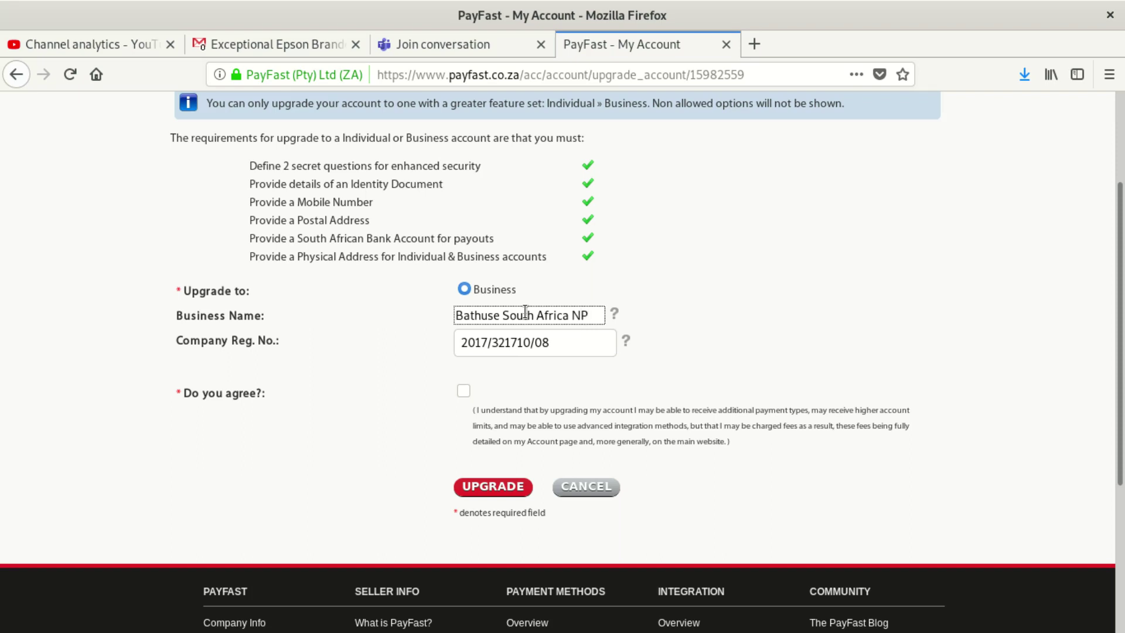
type("C")
left_click(464, 404)
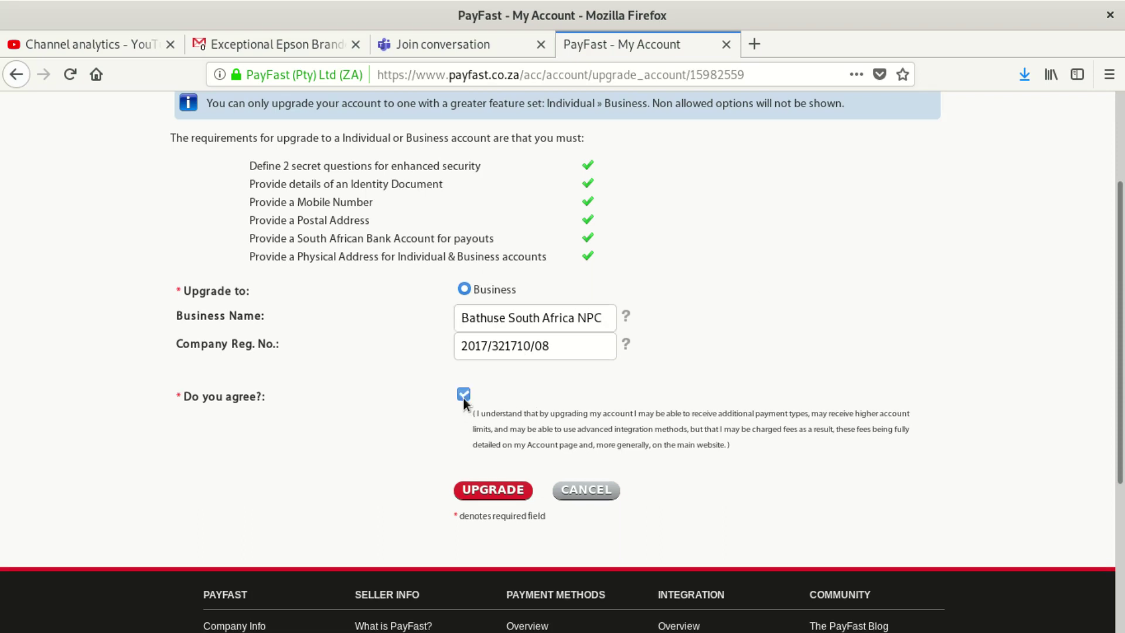
scroll(463, 396, "down", 3)
left_click(514, 397)
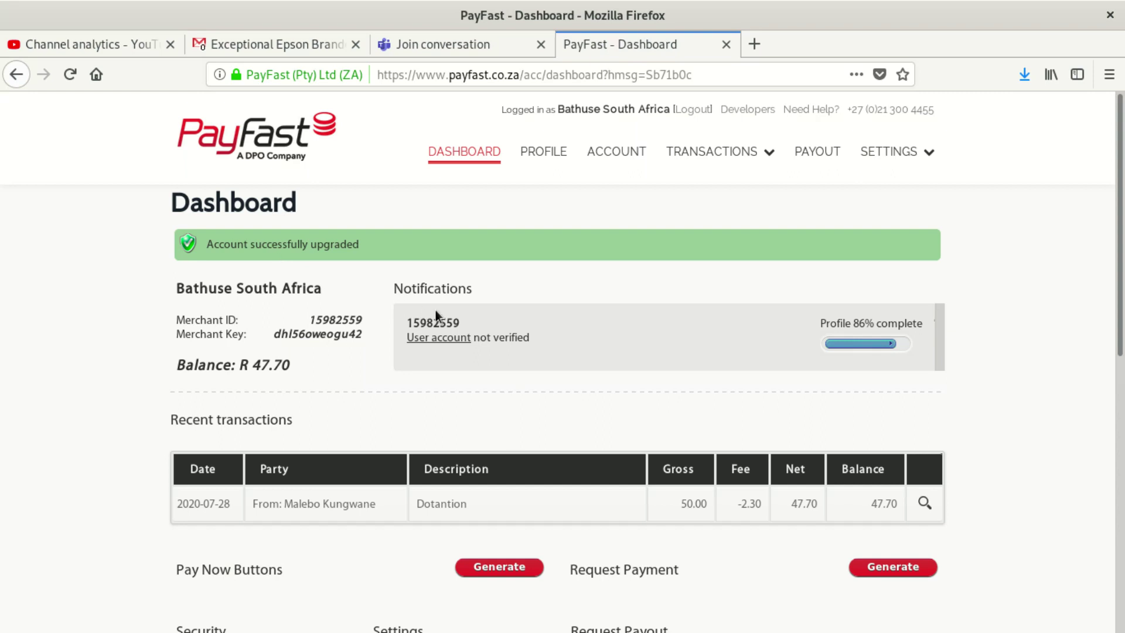
Review the dashboard's upgrade confirmation, then go to the account verification page
scroll(604, 364, "down", 3)
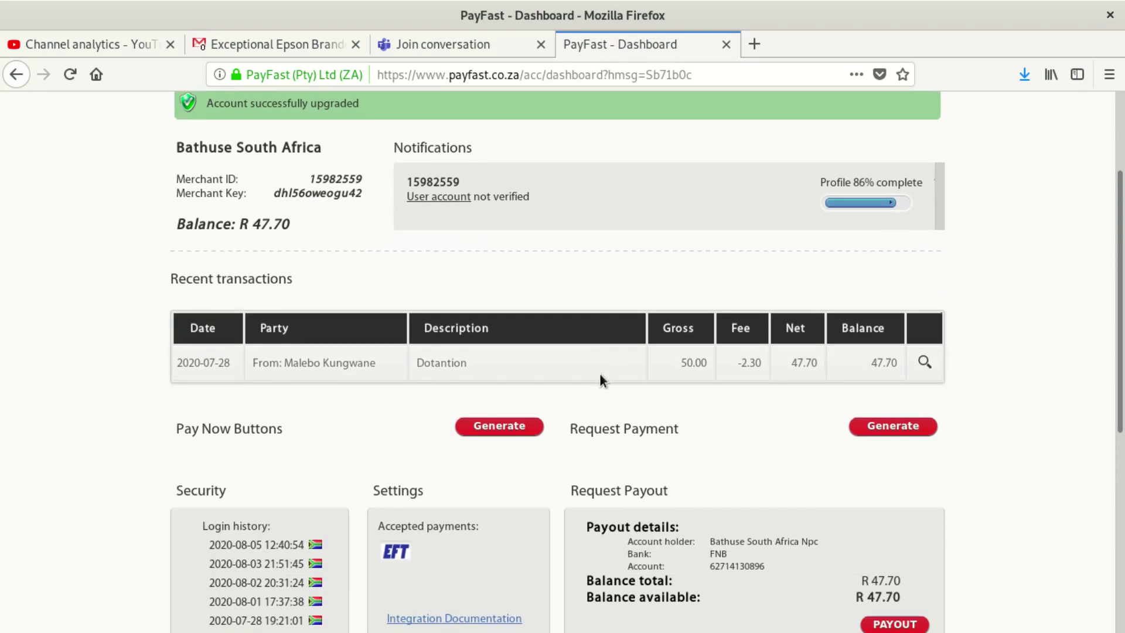
scroll(601, 375, "up", 3)
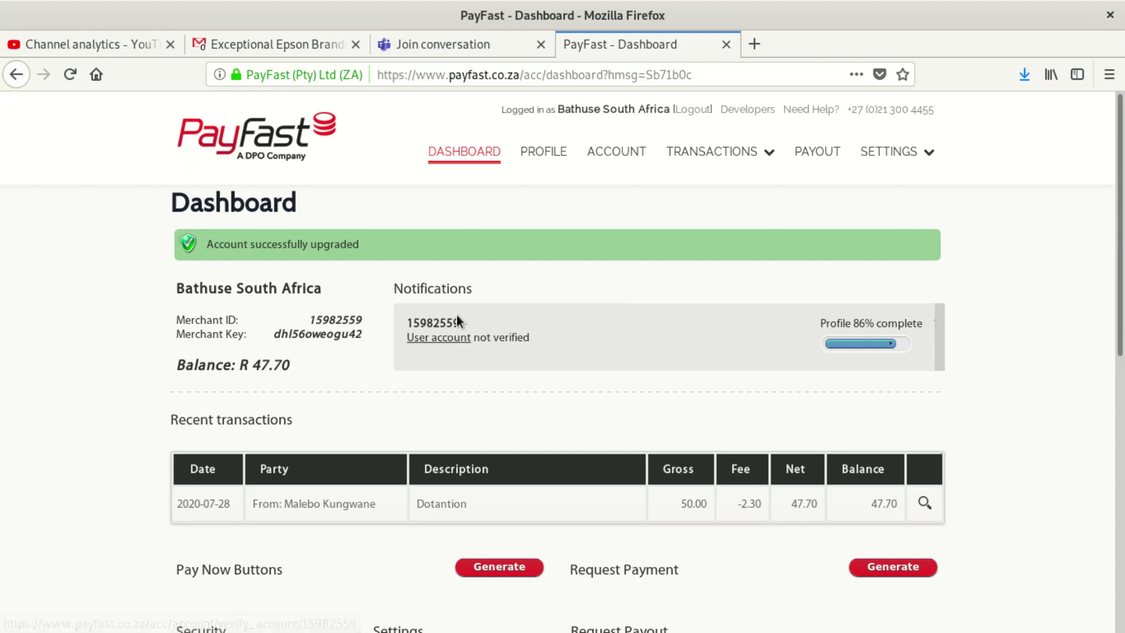
left_click(430, 342)
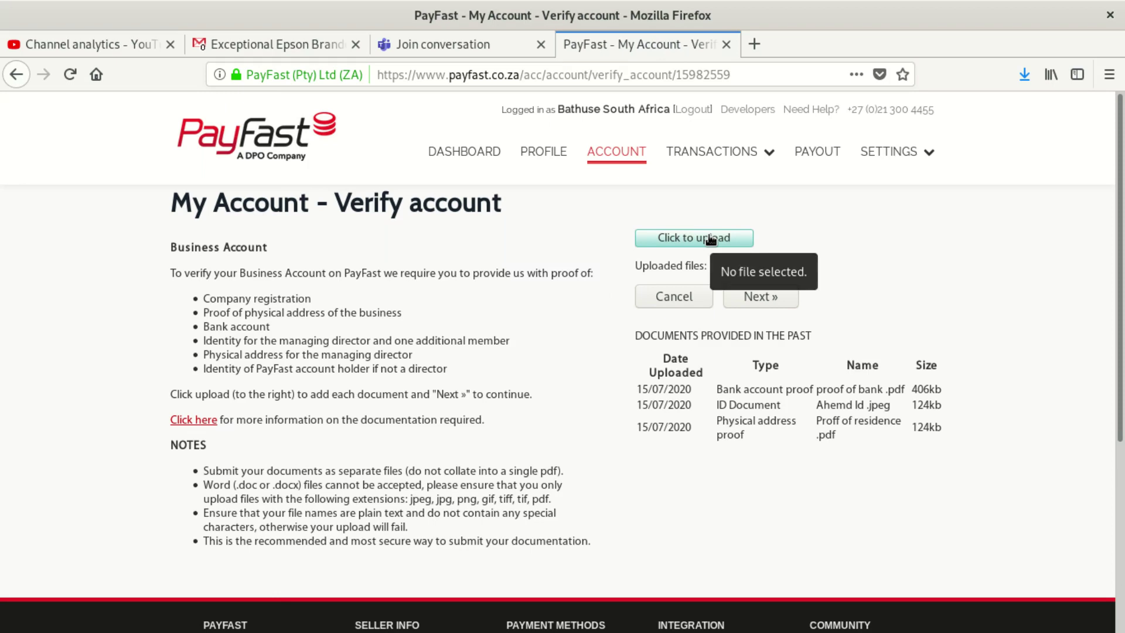
Scroll through the Verify account page to review the documents required for Business accounts
scroll(639, 465, "down", 2)
scroll(642, 463, "up", 1)
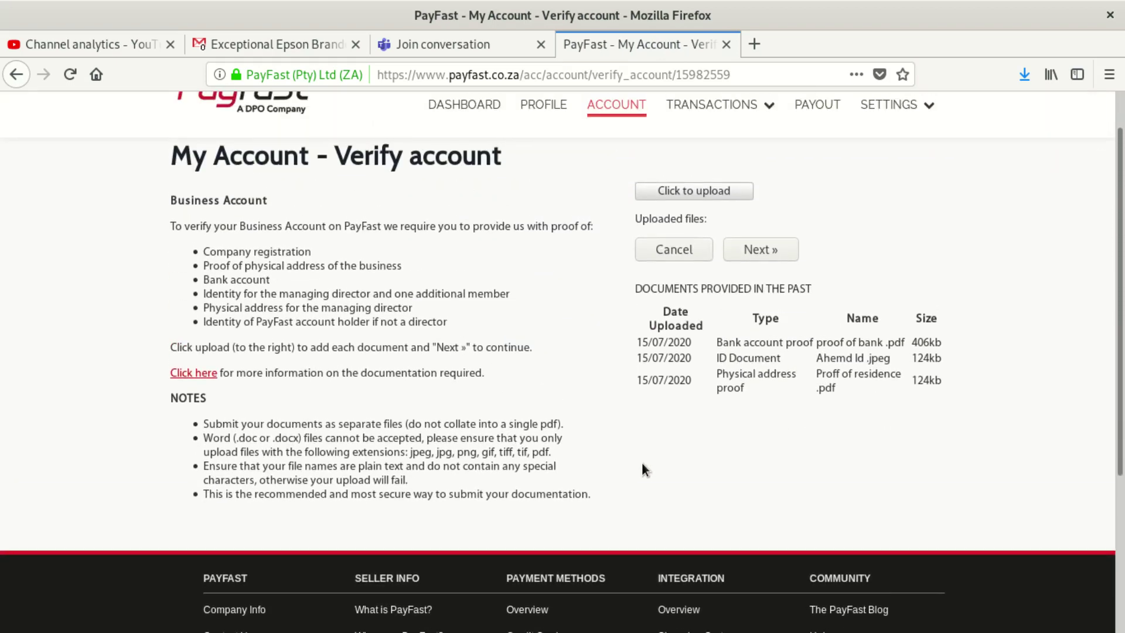
scroll(641, 469, "up", 1)
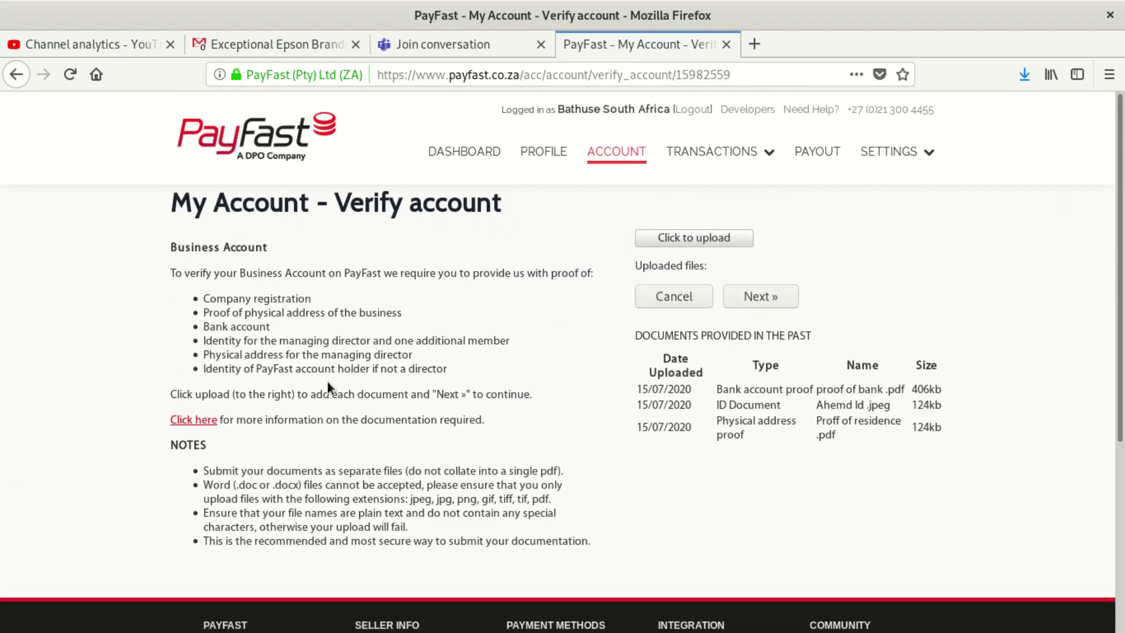
Upload CK Certificates (1).pdf from Downloads > bathusedocuments as a verification document
left_click(696, 244)
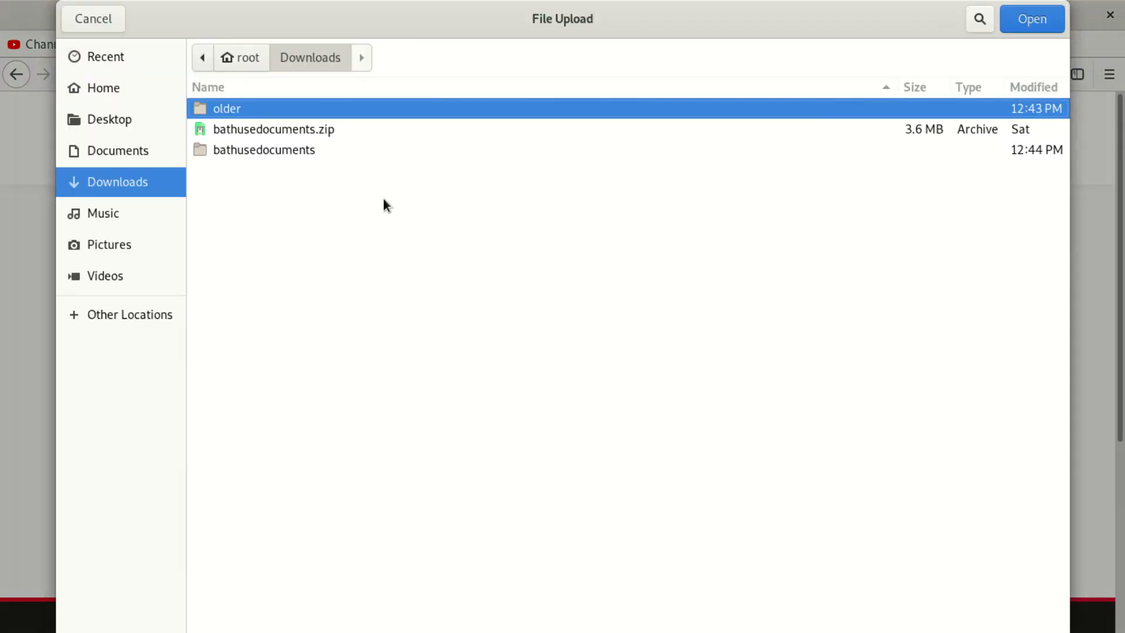
double_click(225, 107)
left_click(150, 125)
left_click(108, 153)
left_click(115, 180)
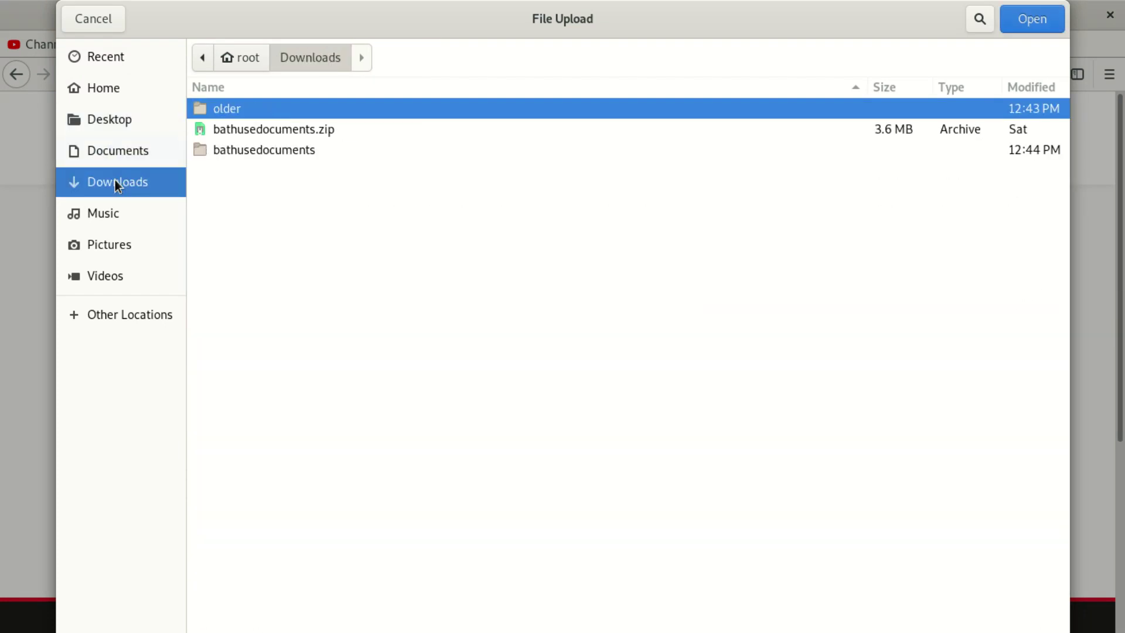
double_click(215, 151)
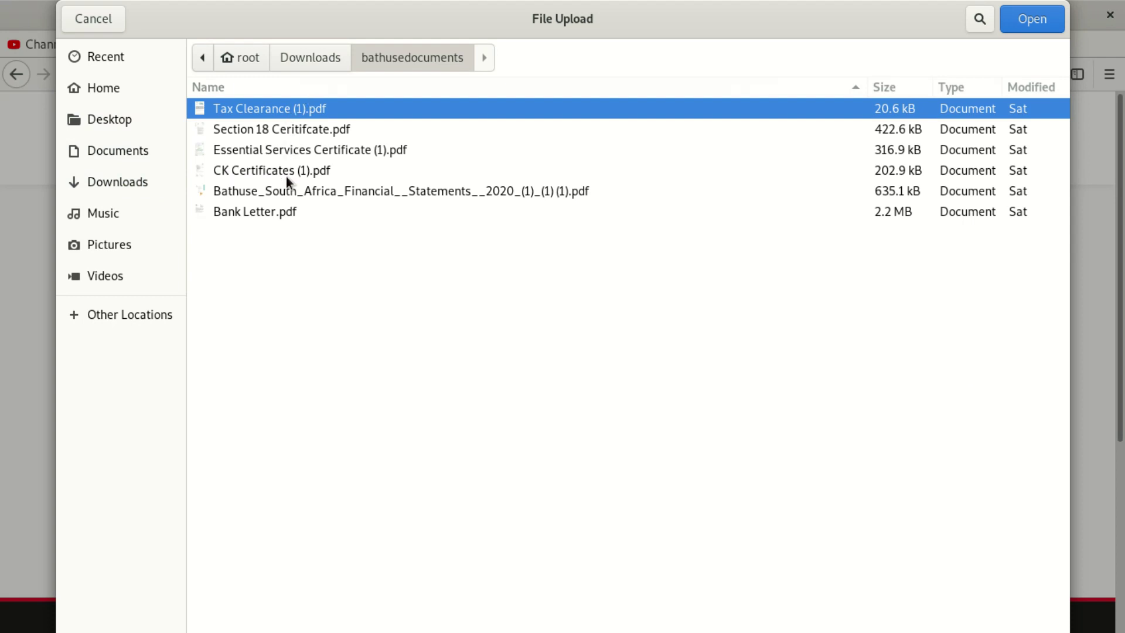
left_click(310, 179)
left_click(1020, 23)
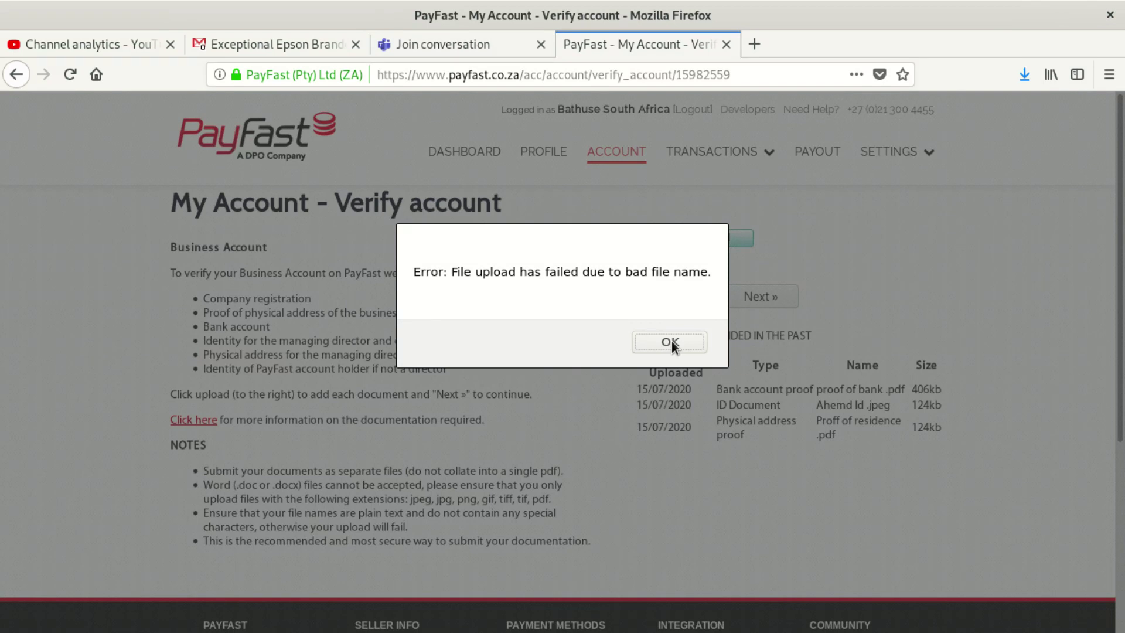
Dismiss the bad-file-name upload error
left_click(671, 341)
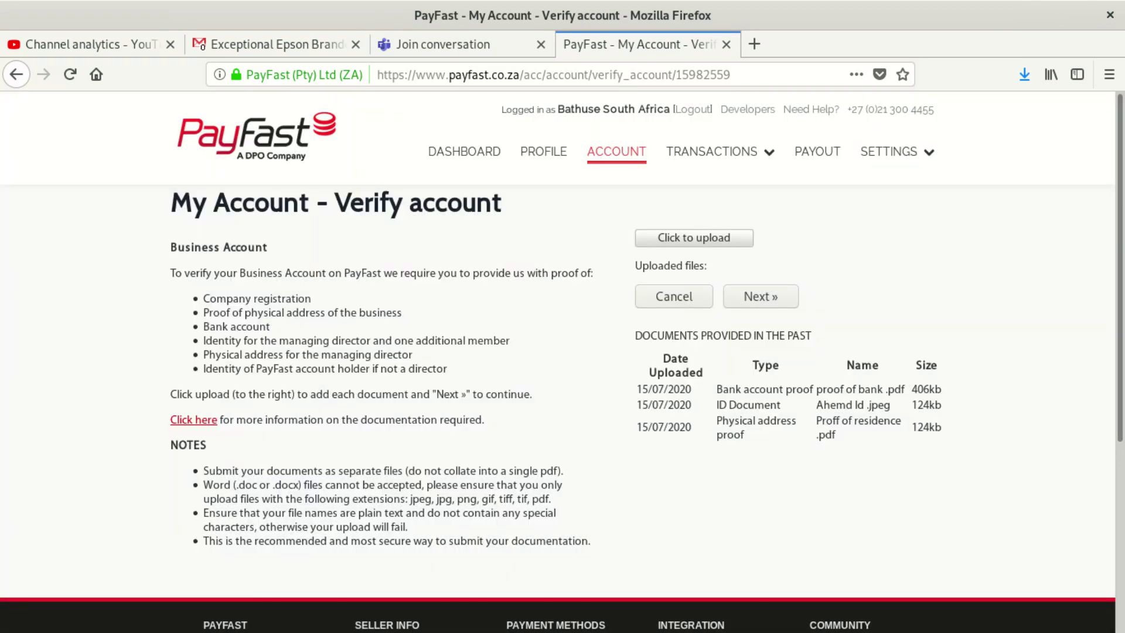
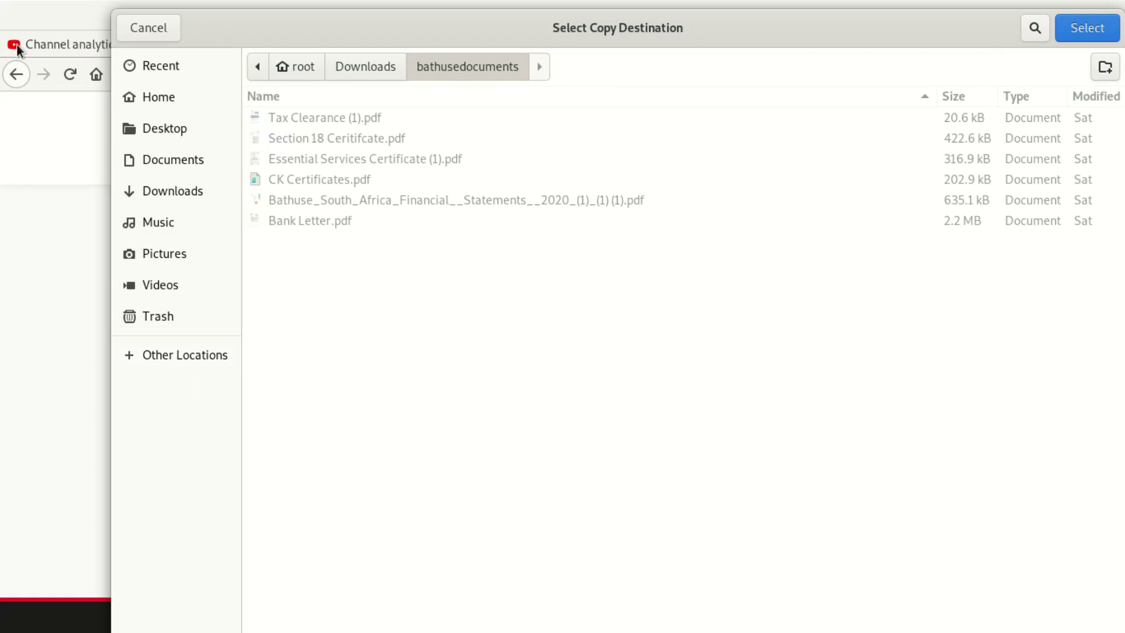
Cancel copying the bathusedocuments folder without choosing a destination
left_click(154, 29)
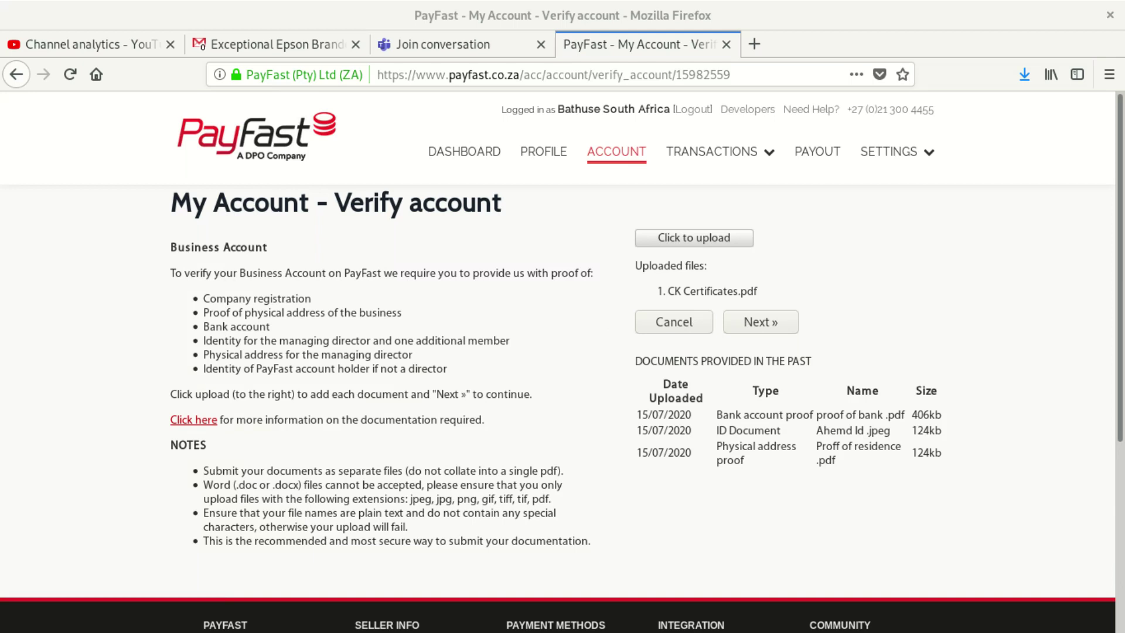
Switch to the 2020 financial statements PDF in the document viewer with Alt+Tab
key("alt+Tab")
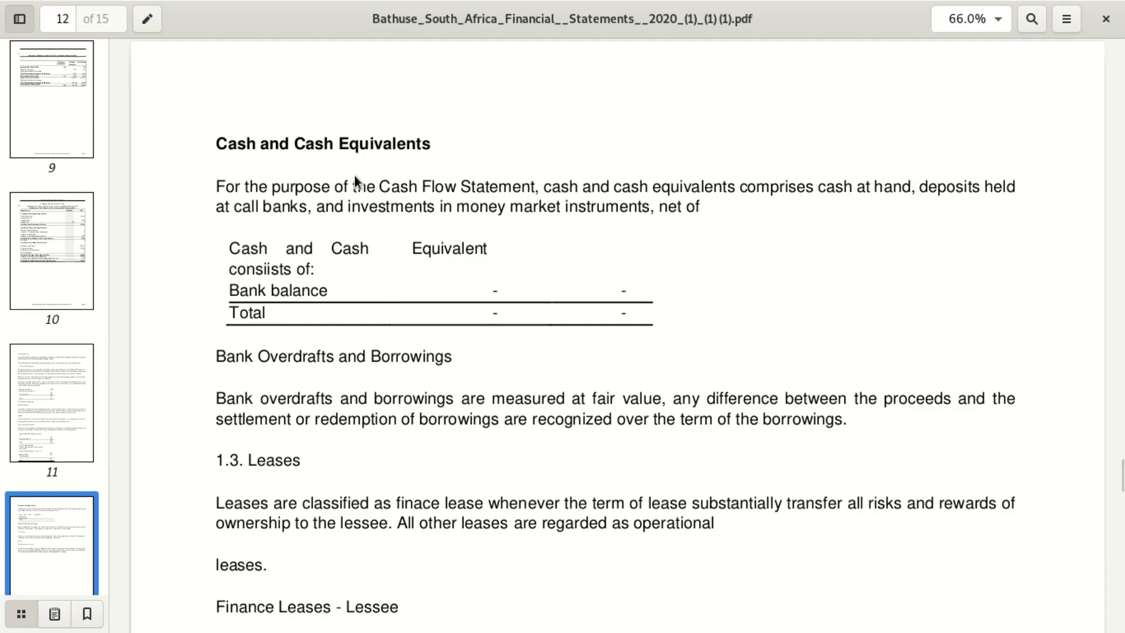
Restore and close the financial statements PDF viewer to return to the PayFast Verify account page
scroll(357, 175, "down", 2)
scroll(358, 178, "up", 2)
scroll(358, 178, "down", 2)
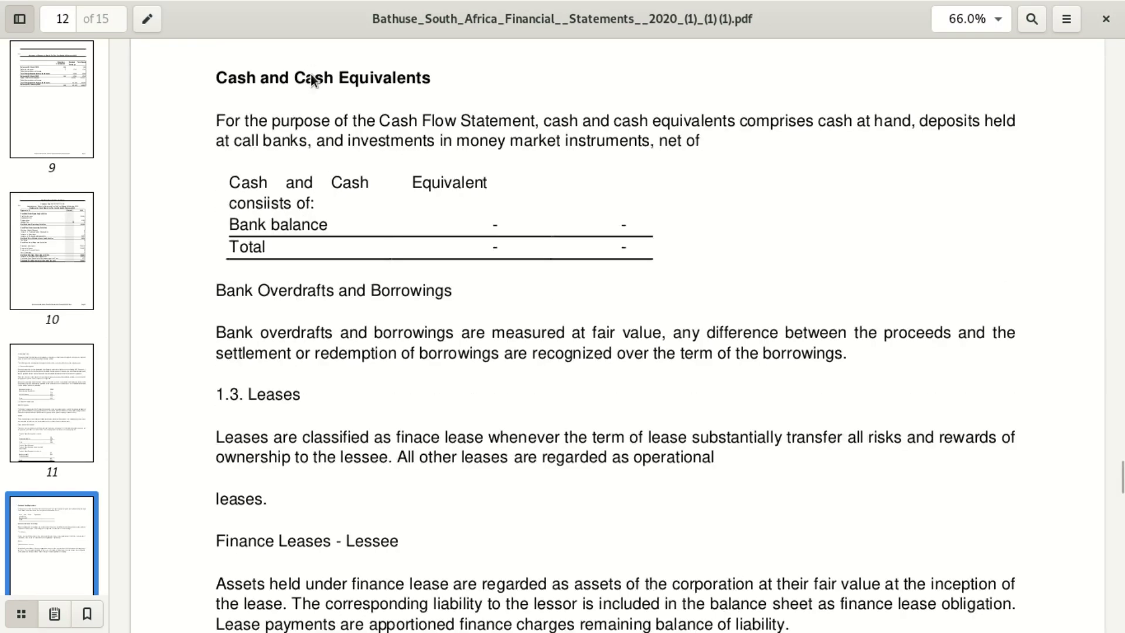
double_click(315, 20)
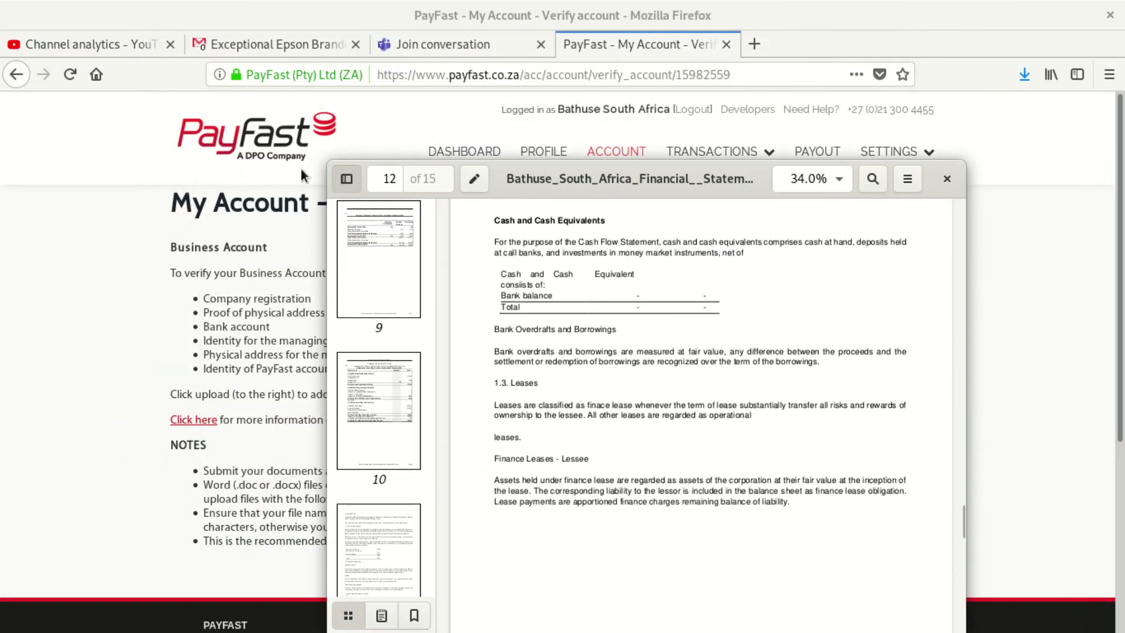
left_click(946, 180)
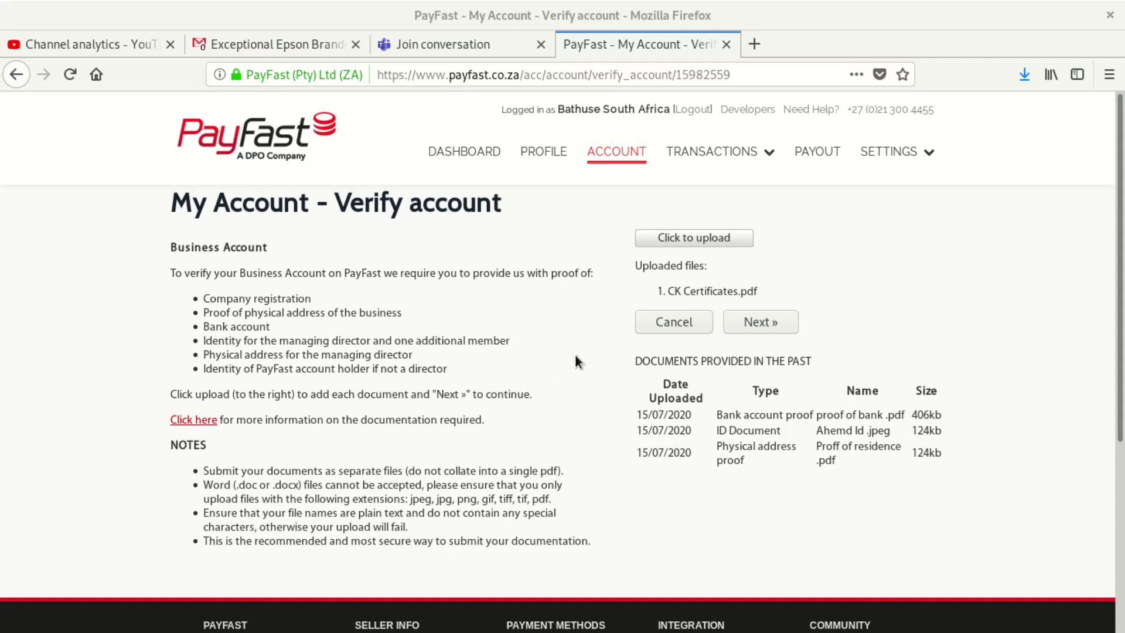
left_click_drag(522, 341, 283, 346)
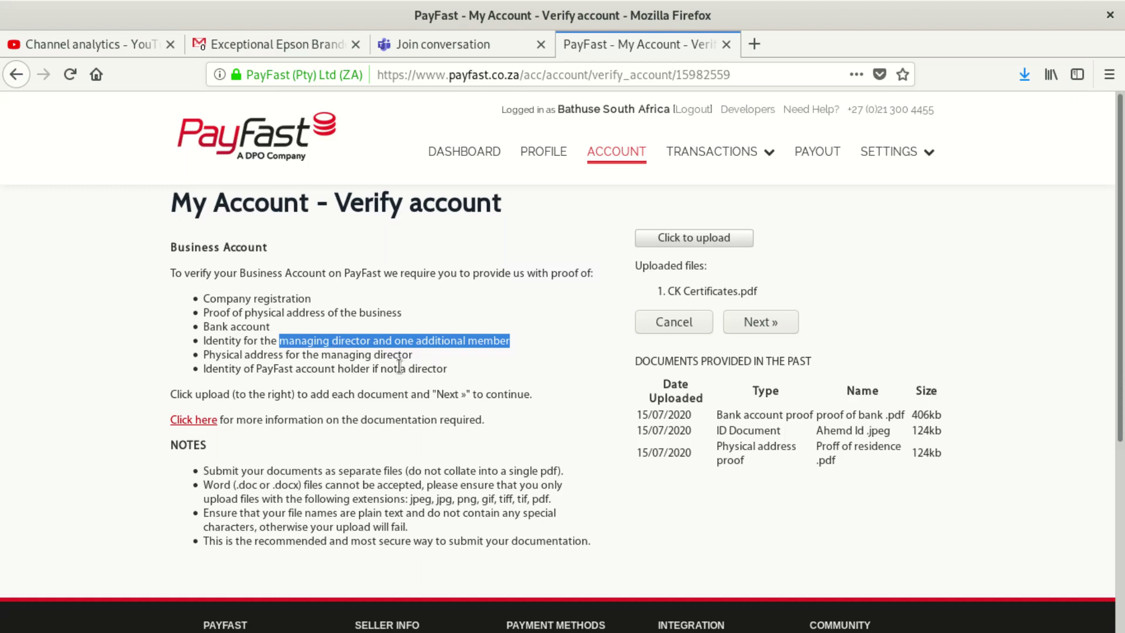
left_click_drag(414, 368, 318, 368)
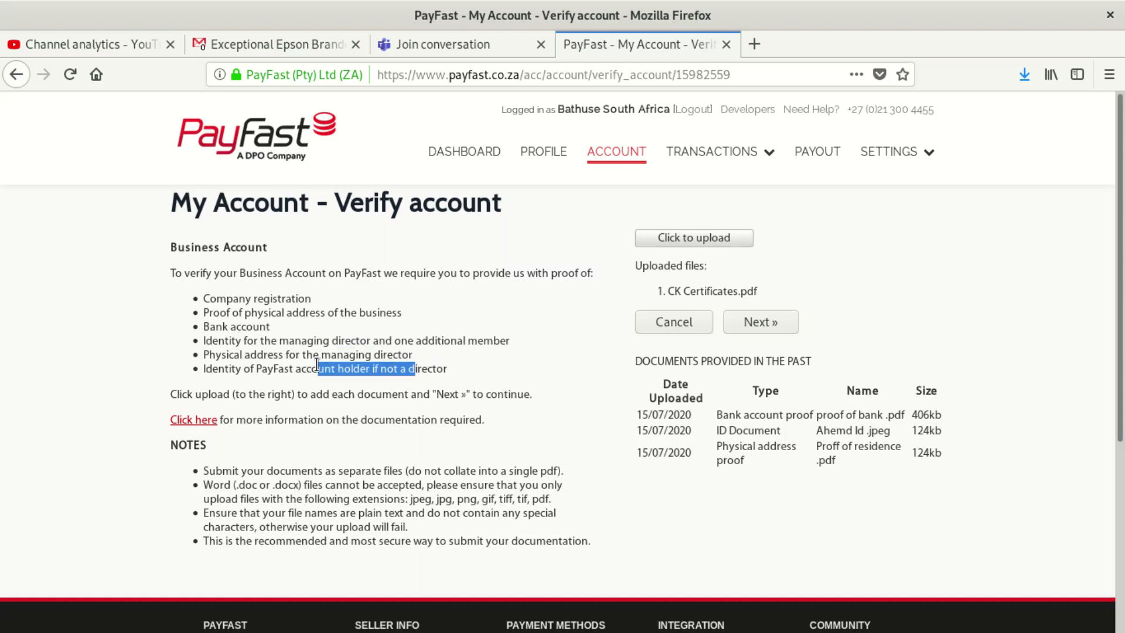
left_click(324, 358)
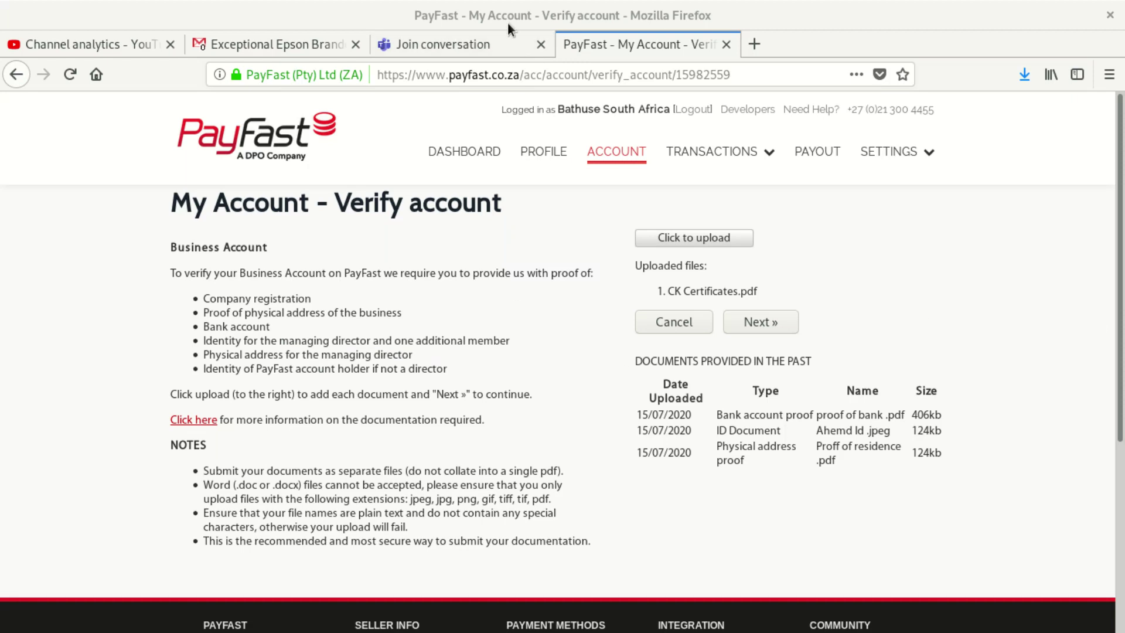
Open WhatsApp Web in a new tab, then close it to return to PayFast
left_click(755, 45)
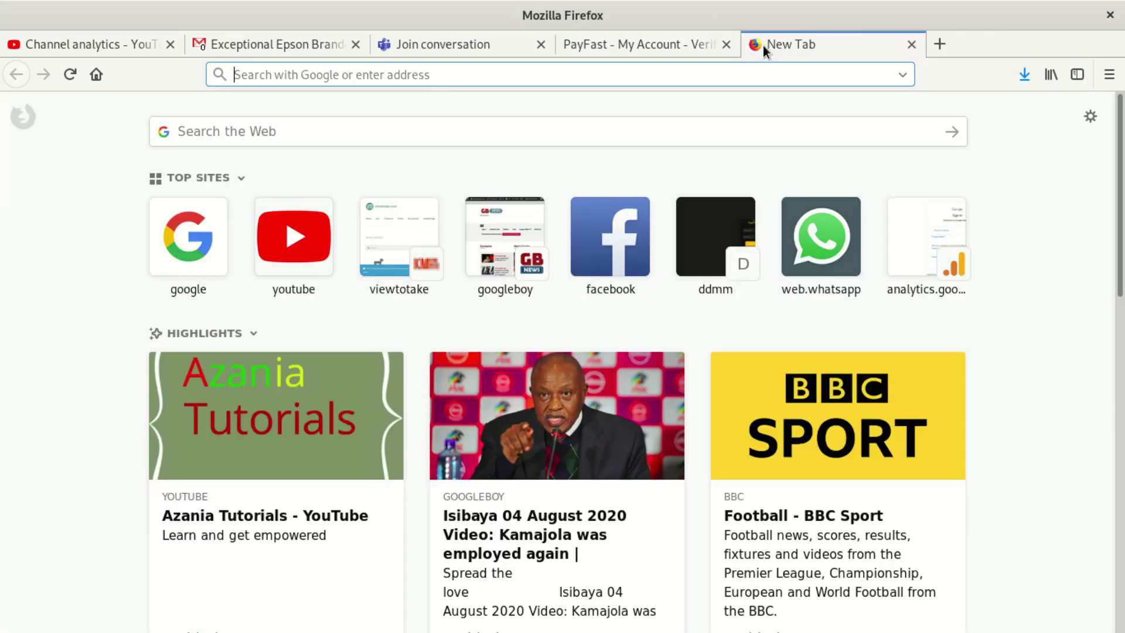
left_click(827, 280)
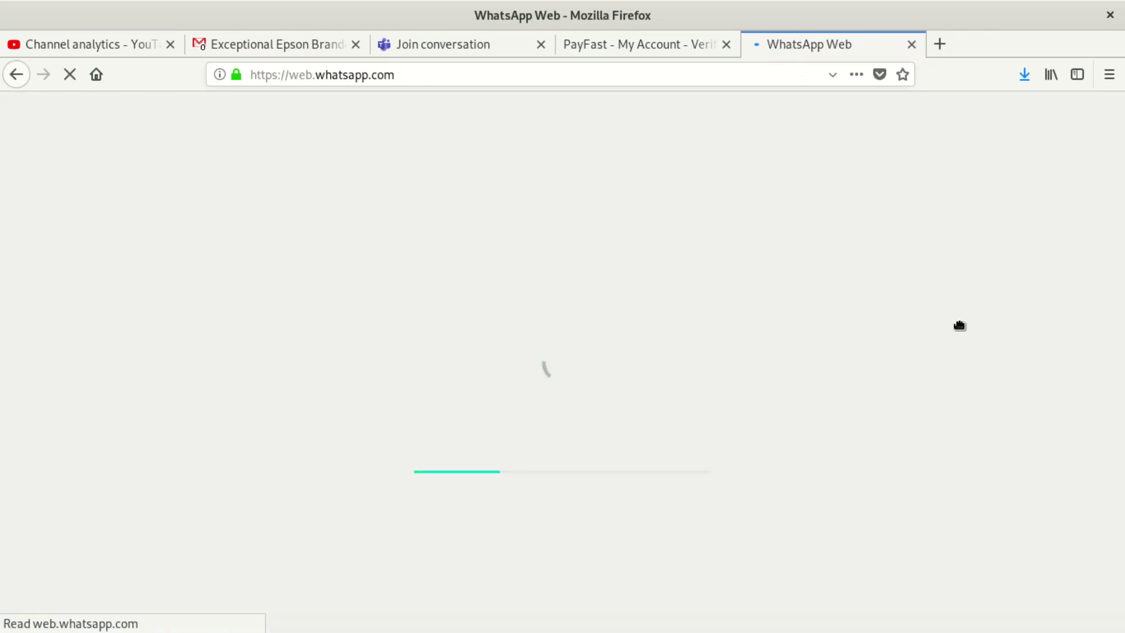
key("ctrl+w")
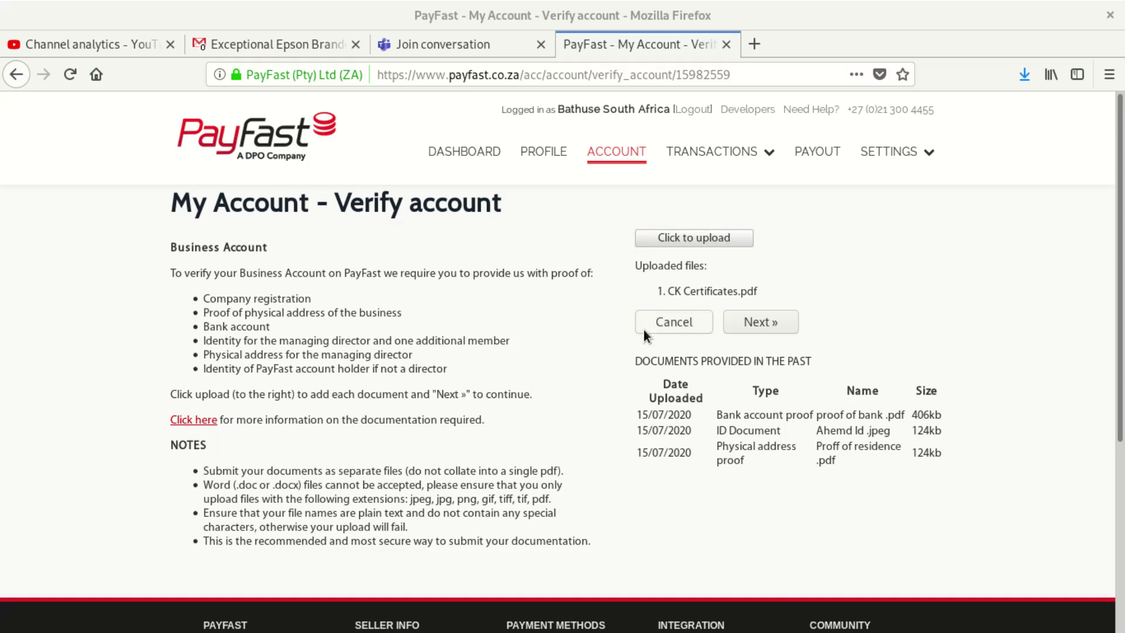
Upload Bank Acount .pdf from the Downloads folder as a second verification document
left_click(706, 237)
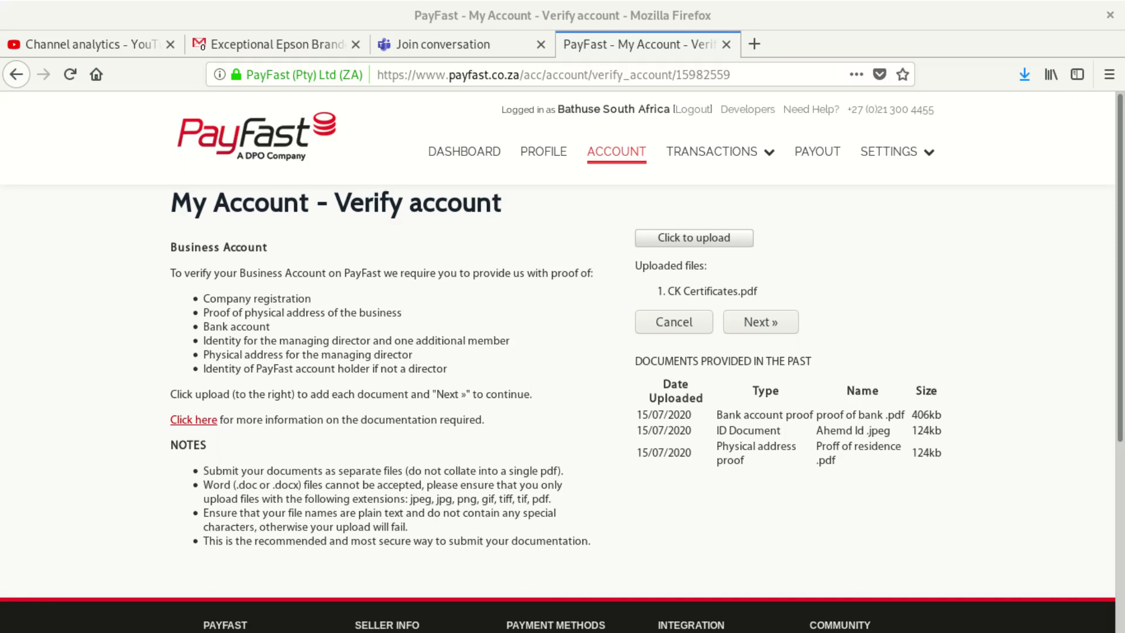
left_click(679, 238)
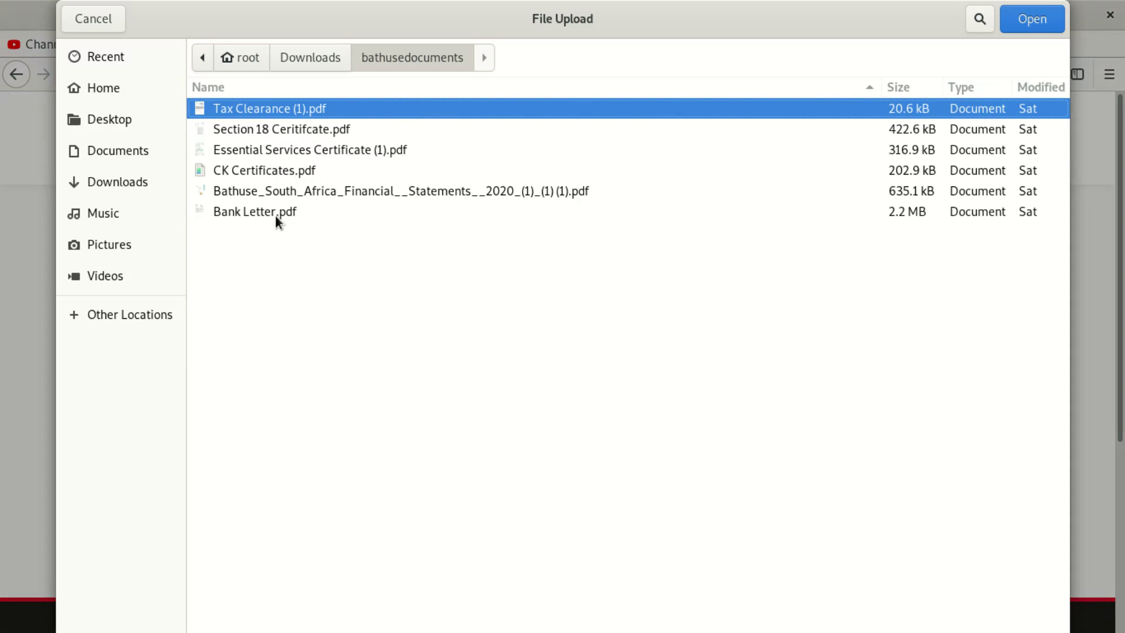
left_click(135, 151)
left_click(137, 181)
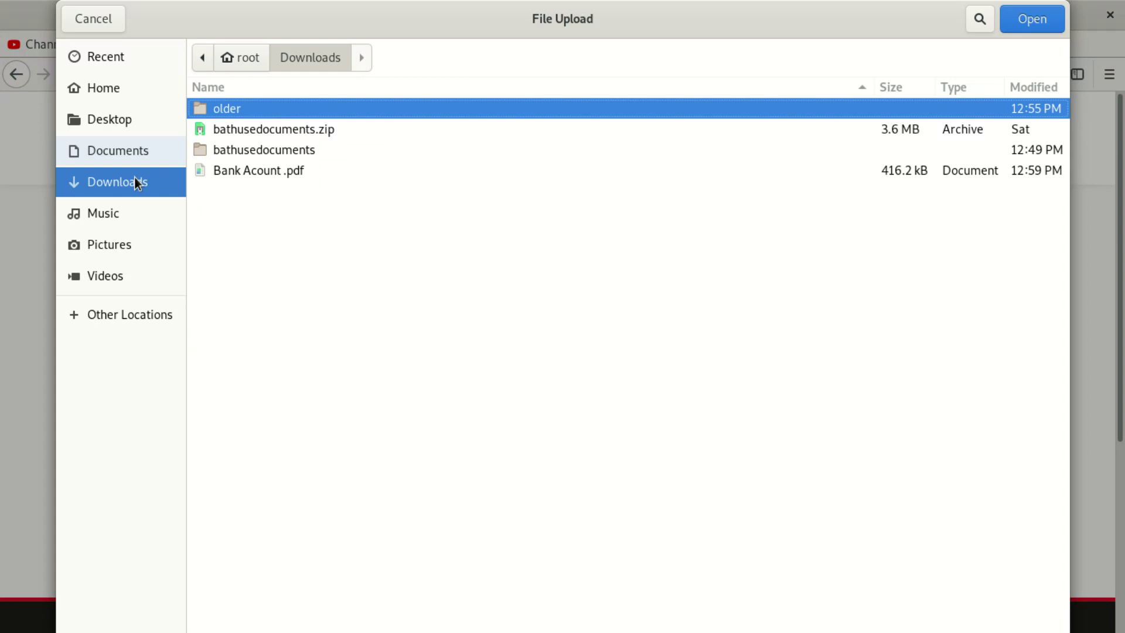
left_click(293, 130)
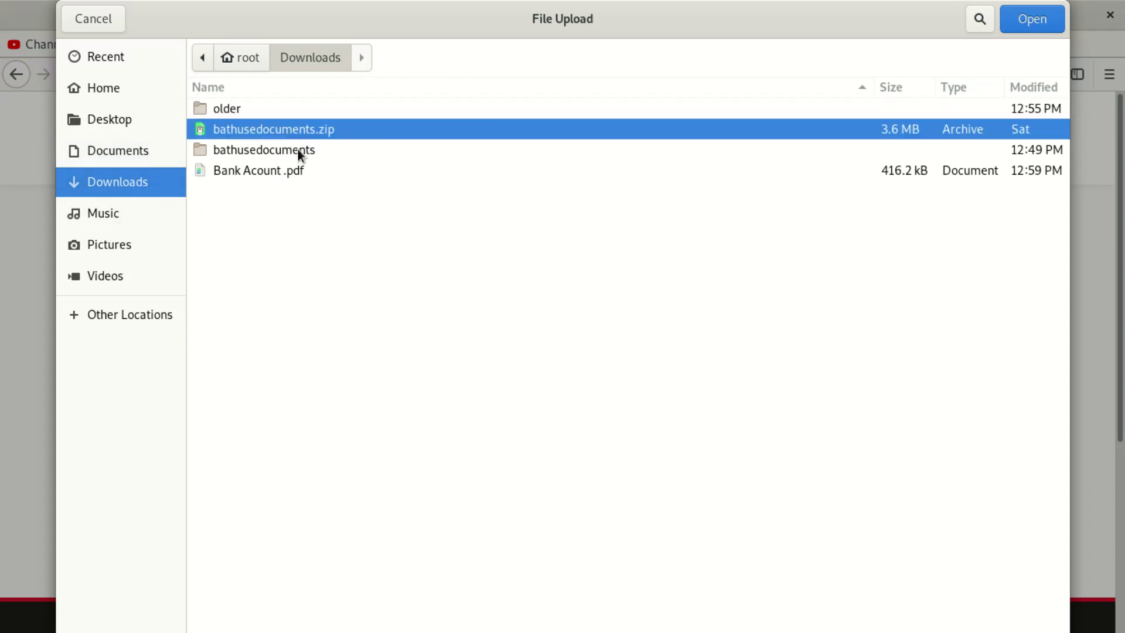
left_click(276, 171)
left_click(1030, 20)
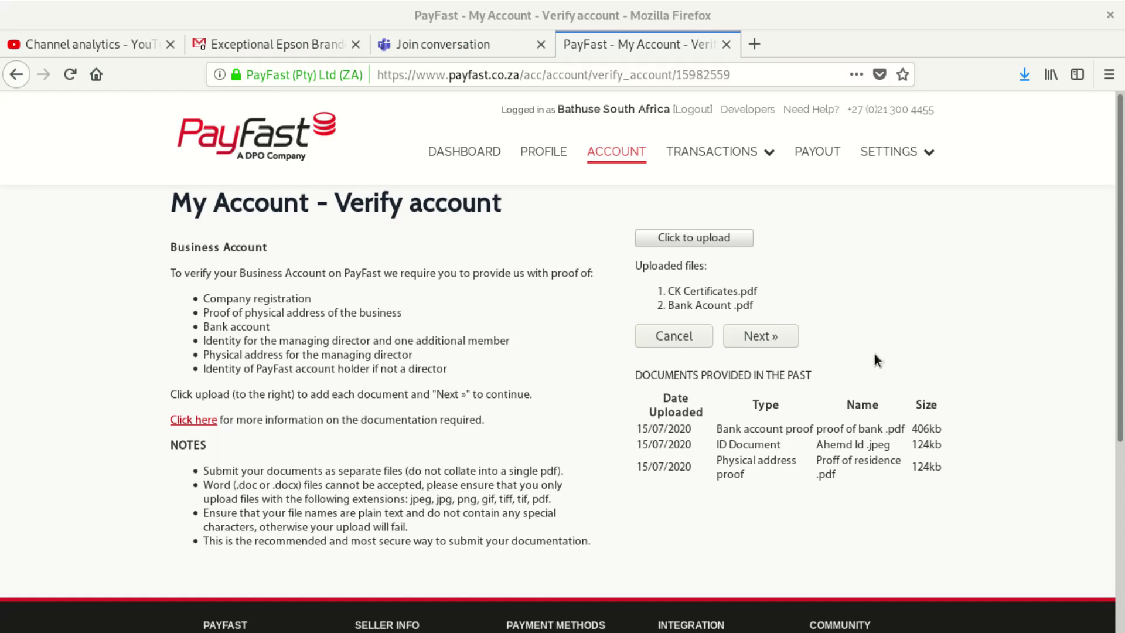
Type CK Certificates.pdf as Company registration document and Bank Acount .pdf as Bank account proof, then submit
left_click(764, 334)
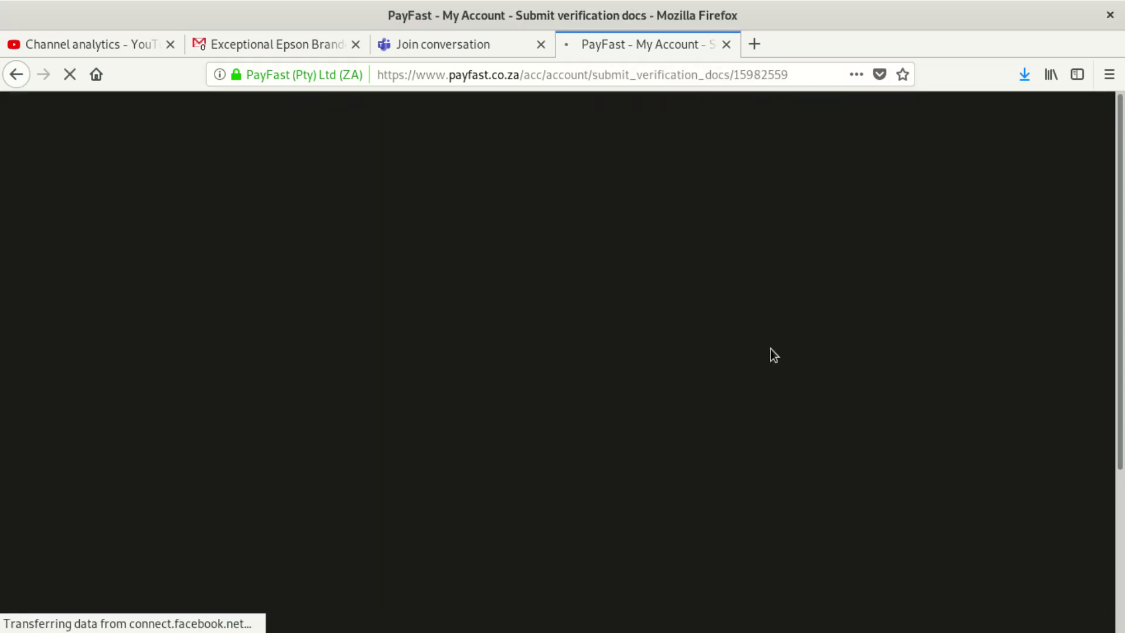
scroll(442, 400, "down", 1)
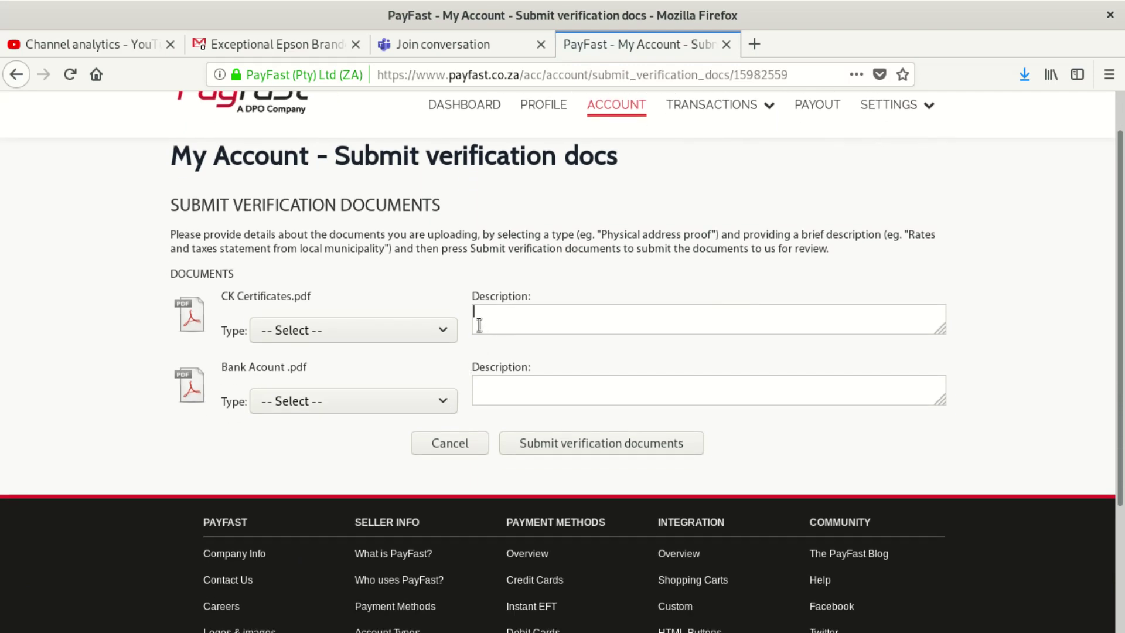
left_click(396, 333)
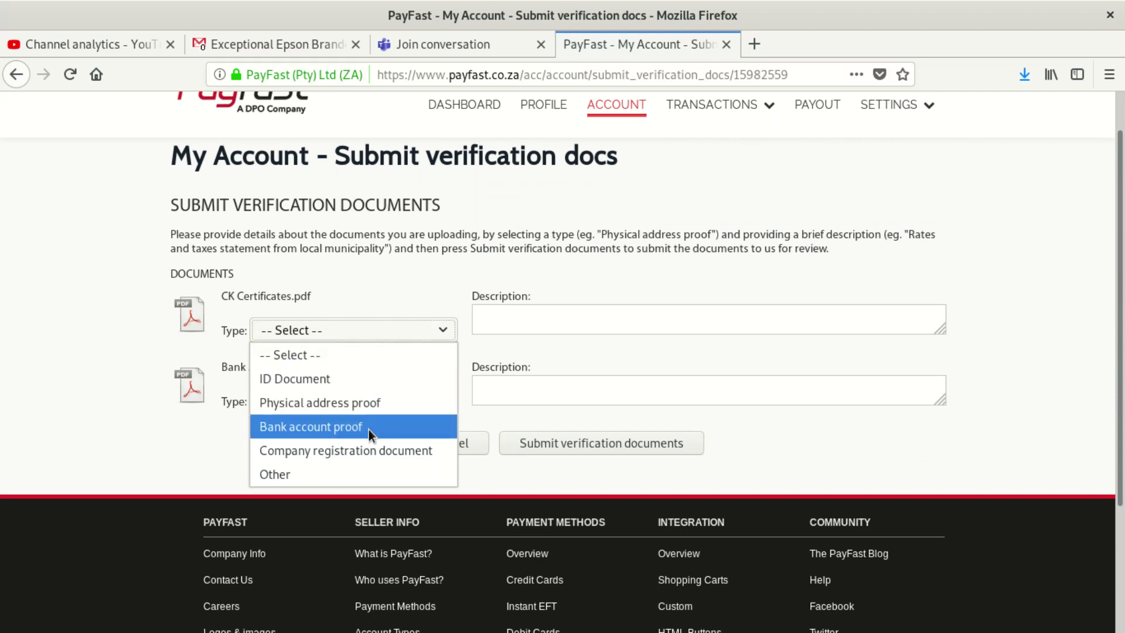
left_click(393, 454)
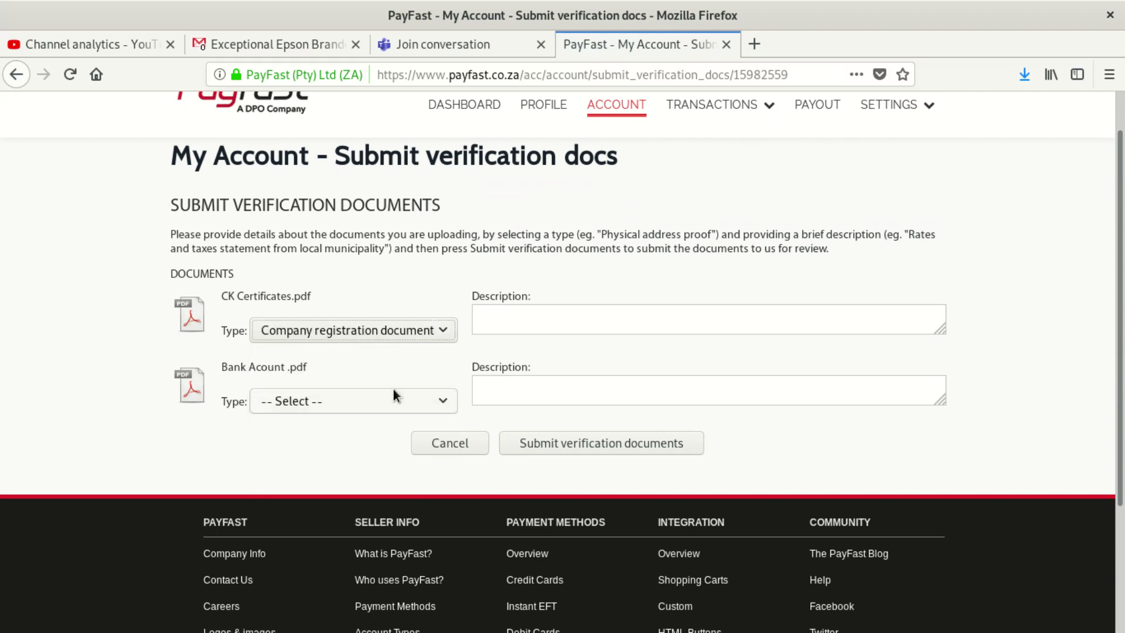
left_click(436, 401)
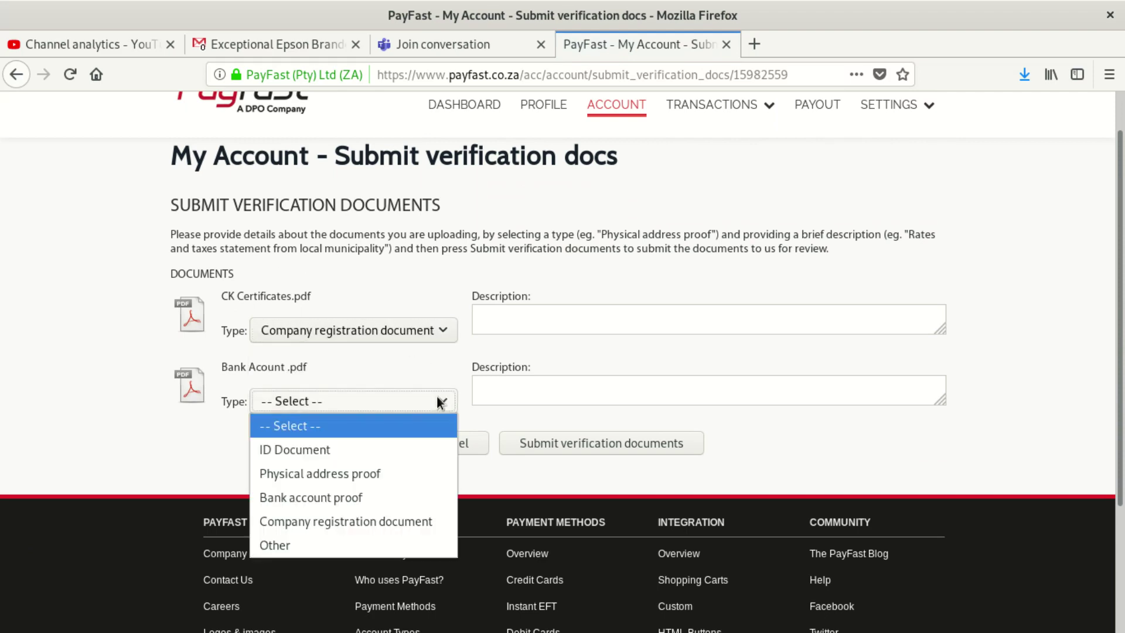
left_click(392, 500)
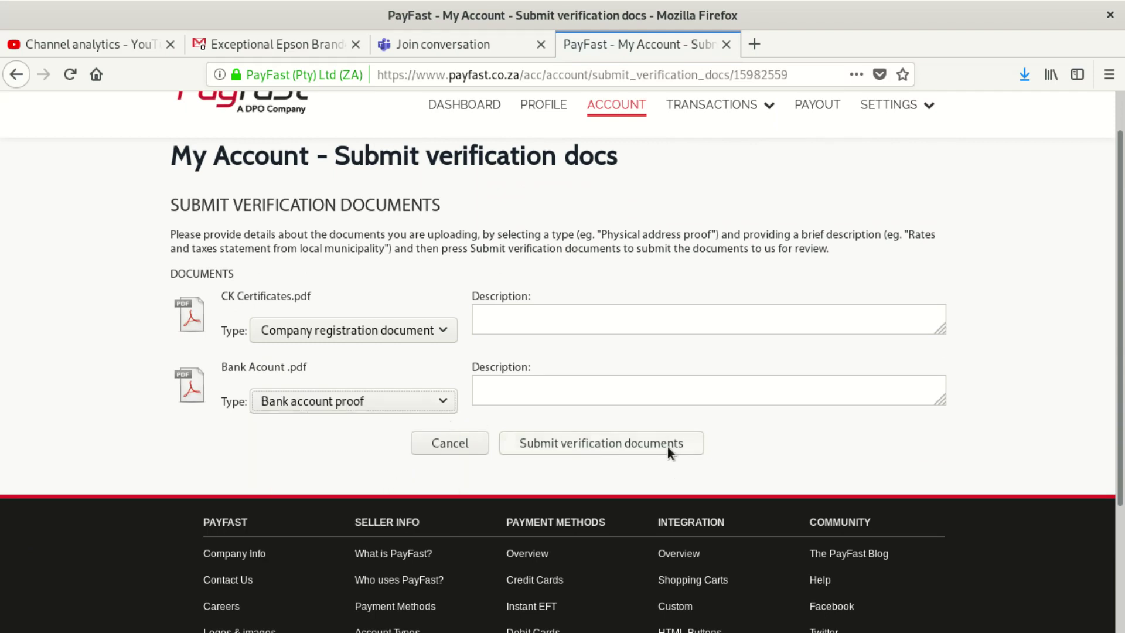
left_click(599, 445)
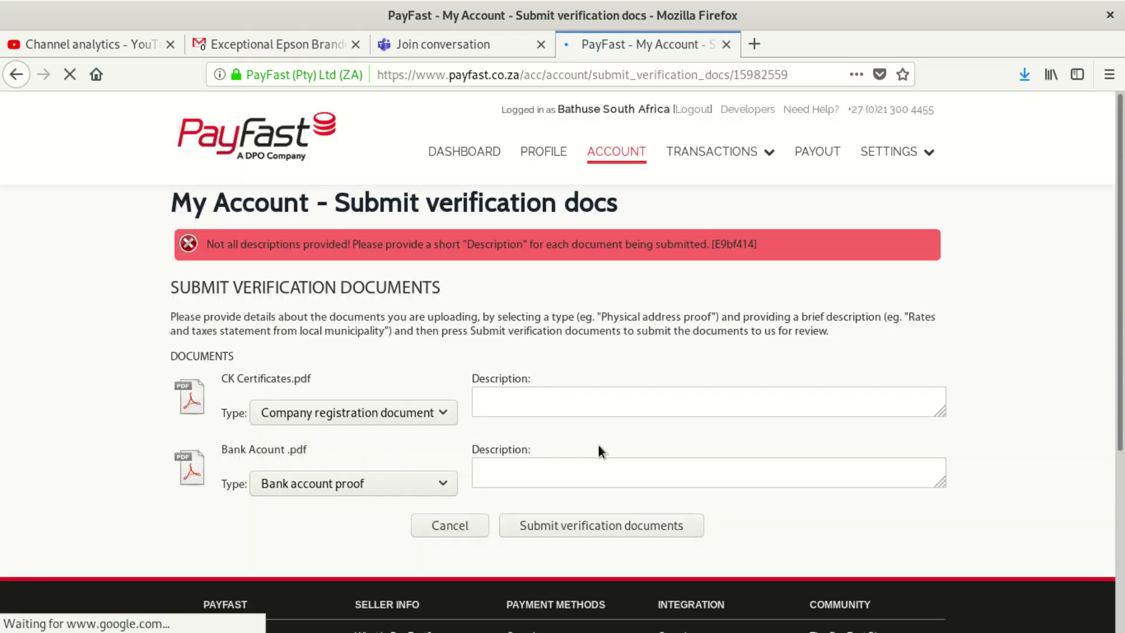
Describe CK Certificates.pdf as 'This is the company document'
type("THis i")
key("BackSpace")
key("BackSpace")
key("BackSpace")
key("BackSpace")
key("BackSpace")
key("BackSpace")
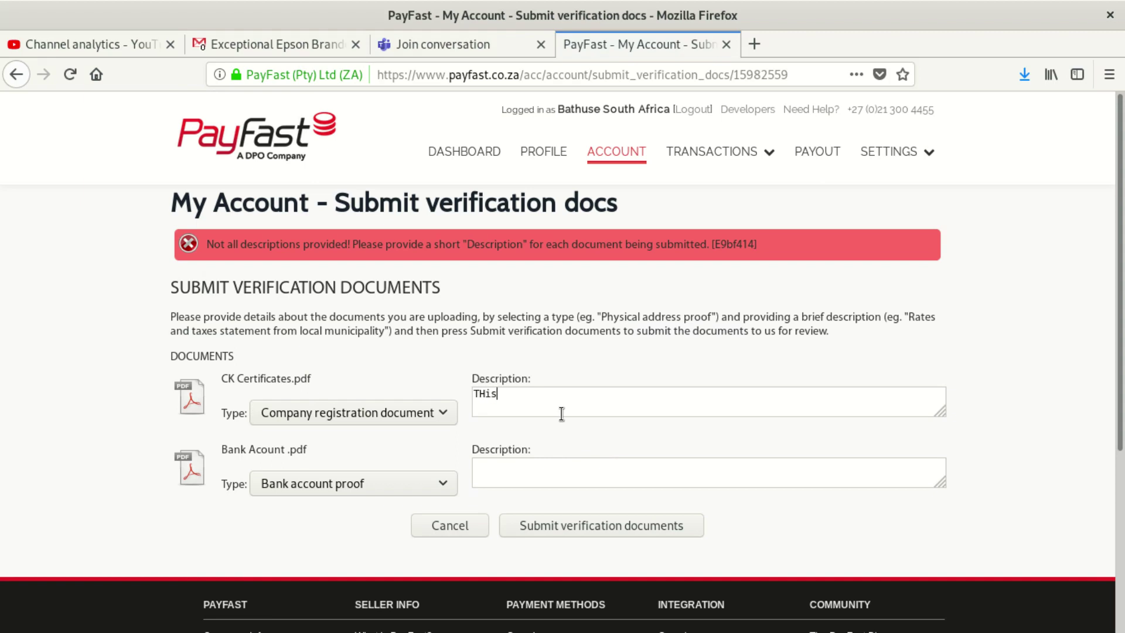
type("this Hi")
key("BackSpace")
key("BackSpace")
key("BackSpace")
key("BackSpace")
key("BackSpace")
key("BackSpace")
key("BackSpace")
type("his is t")
type("he compan")
type("y a")
type("c")
key("BackSpace")
key("BackSpace")
type("document")
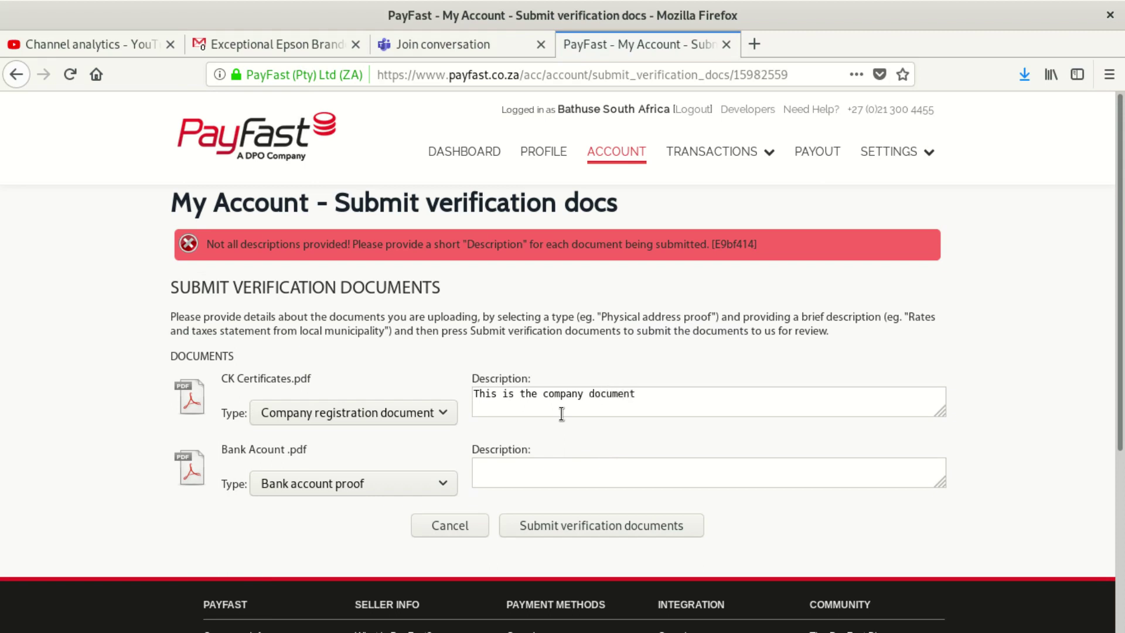
Describe Bank Acount .pdf as 'The bank account'
left_click(545, 469)
type("TH")
key("BackSpace")
type("he bank account")
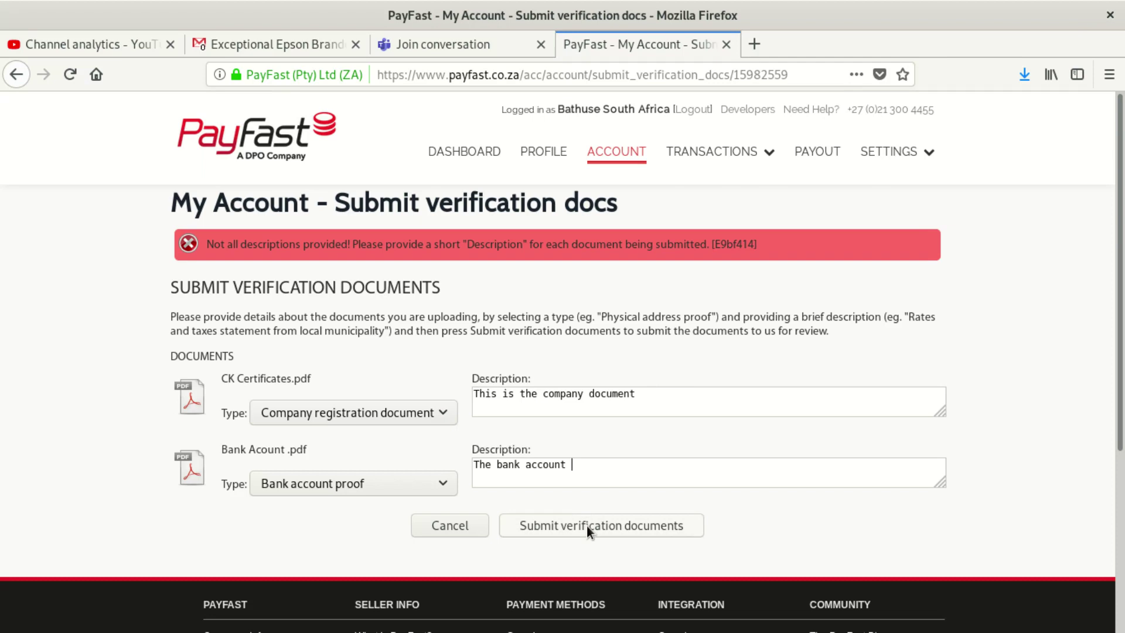
left_click(589, 524)
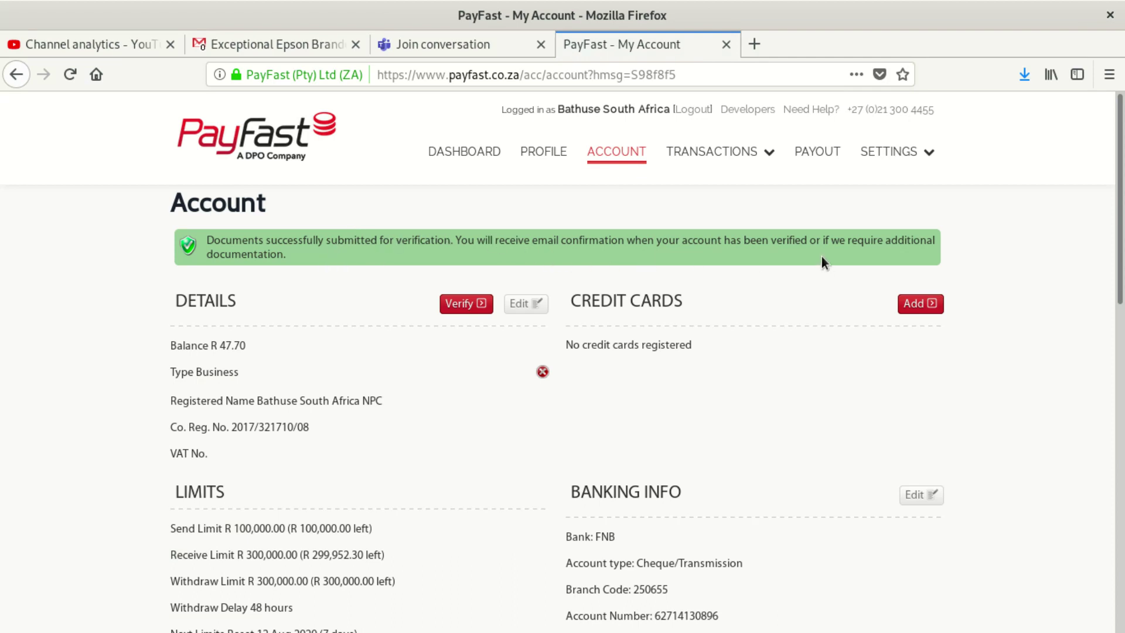
scroll(602, 327, "down", 3)
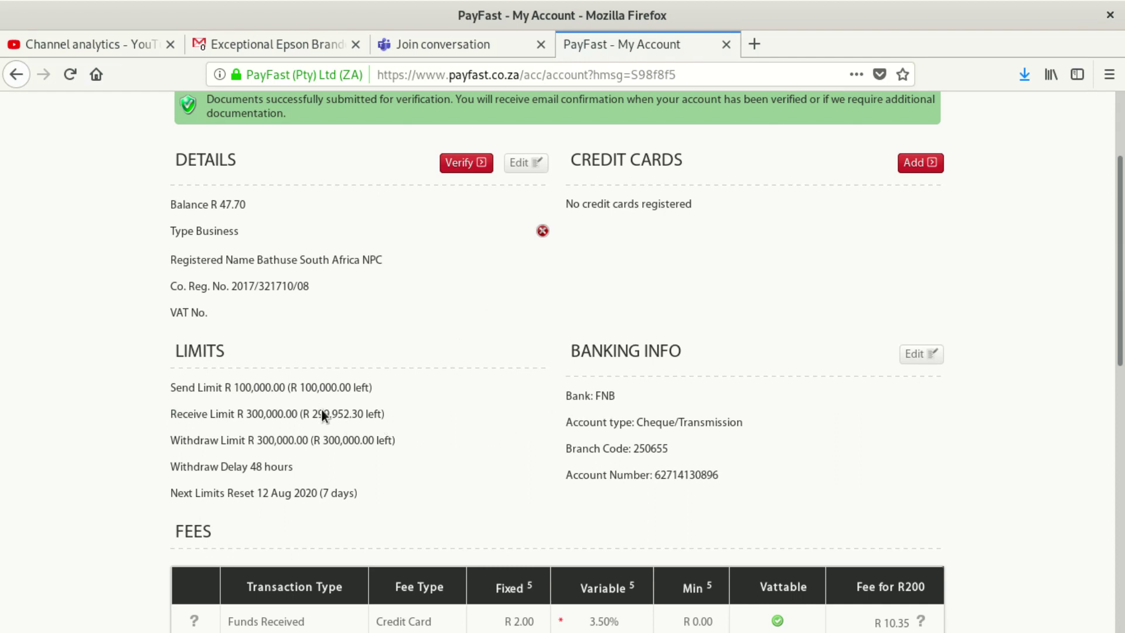
left_click_drag(638, 395, 561, 396)
left_click(795, 427)
left_click_drag(743, 429, 639, 451)
left_click_drag(733, 474, 615, 476)
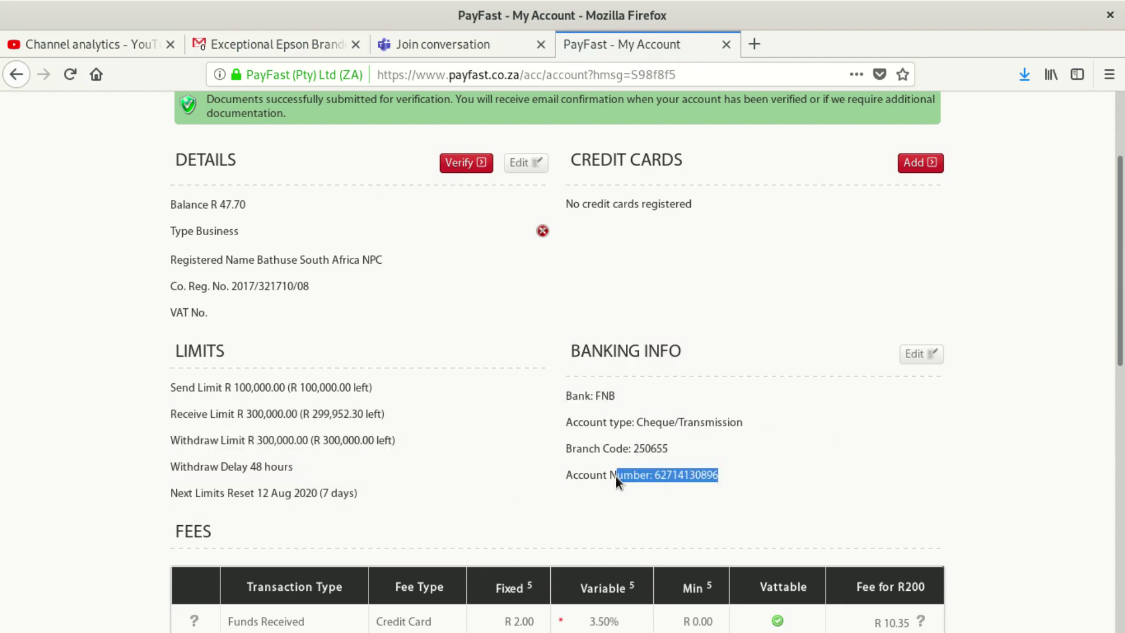
scroll(560, 432, "down", 5)
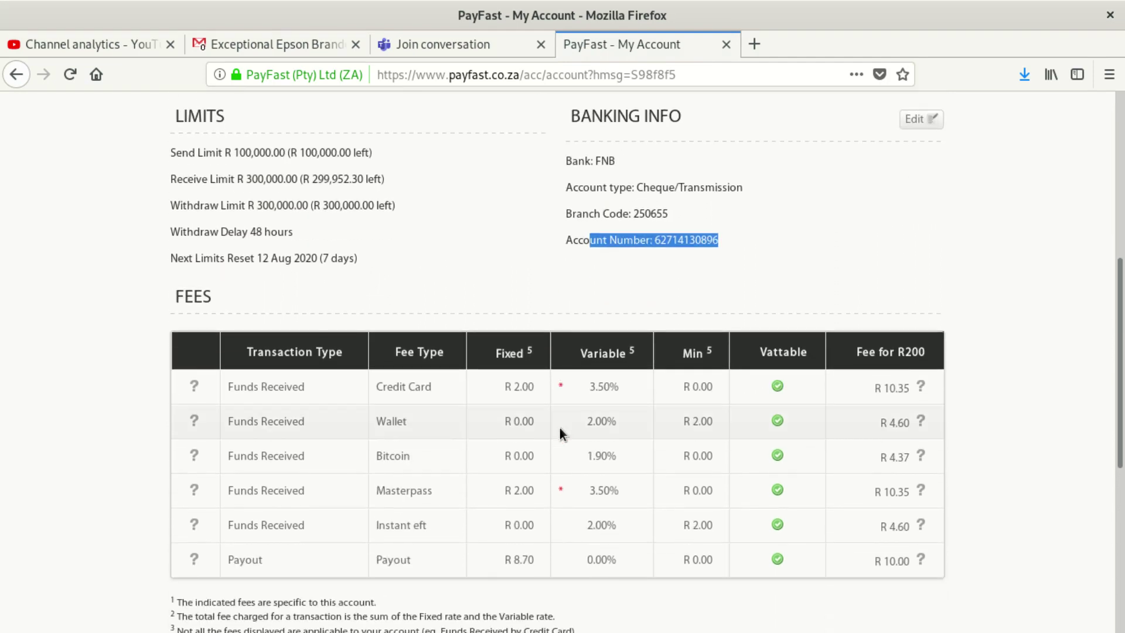
scroll(561, 432, "up", 3)
scroll(561, 434, "up", 5)
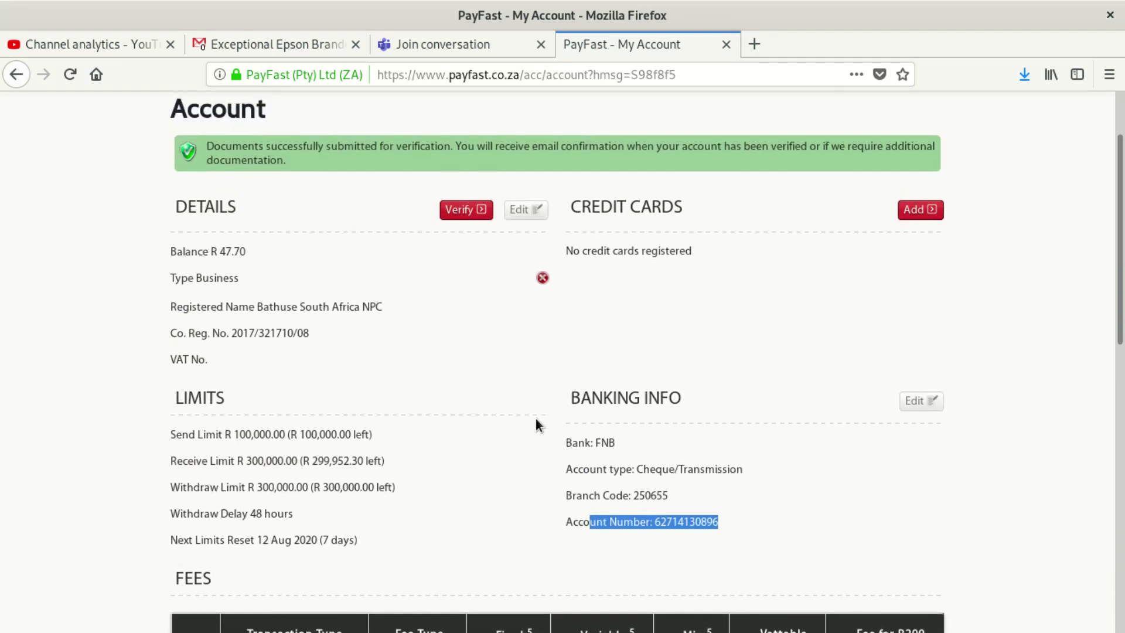
left_click(624, 150)
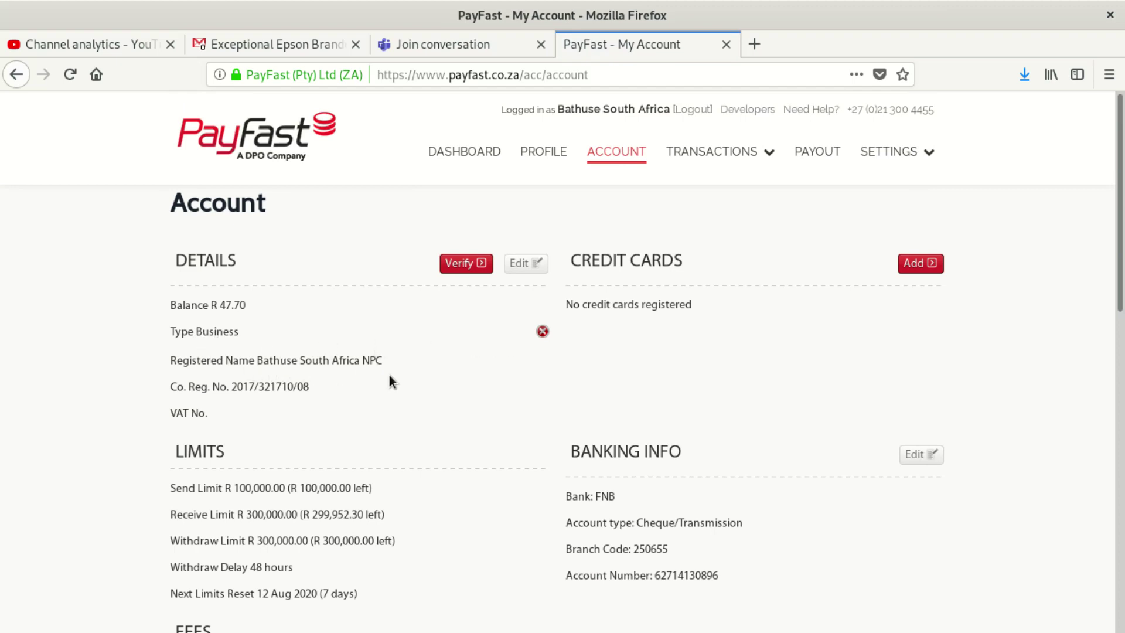
scroll(651, 409, "down", 3)
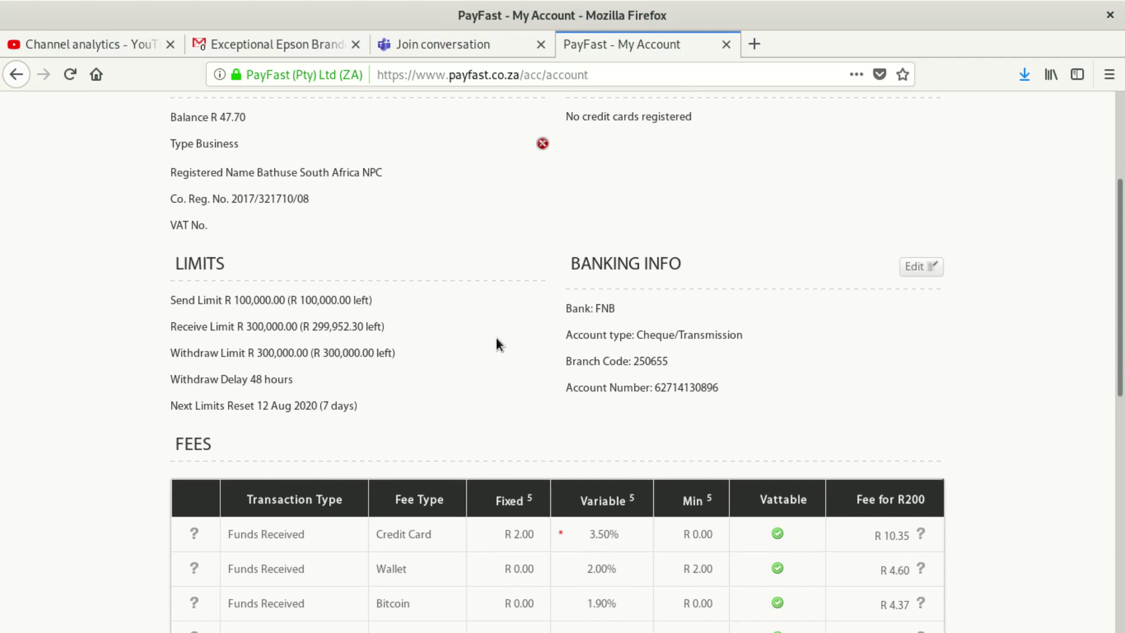
scroll(497, 340, "up", 3)
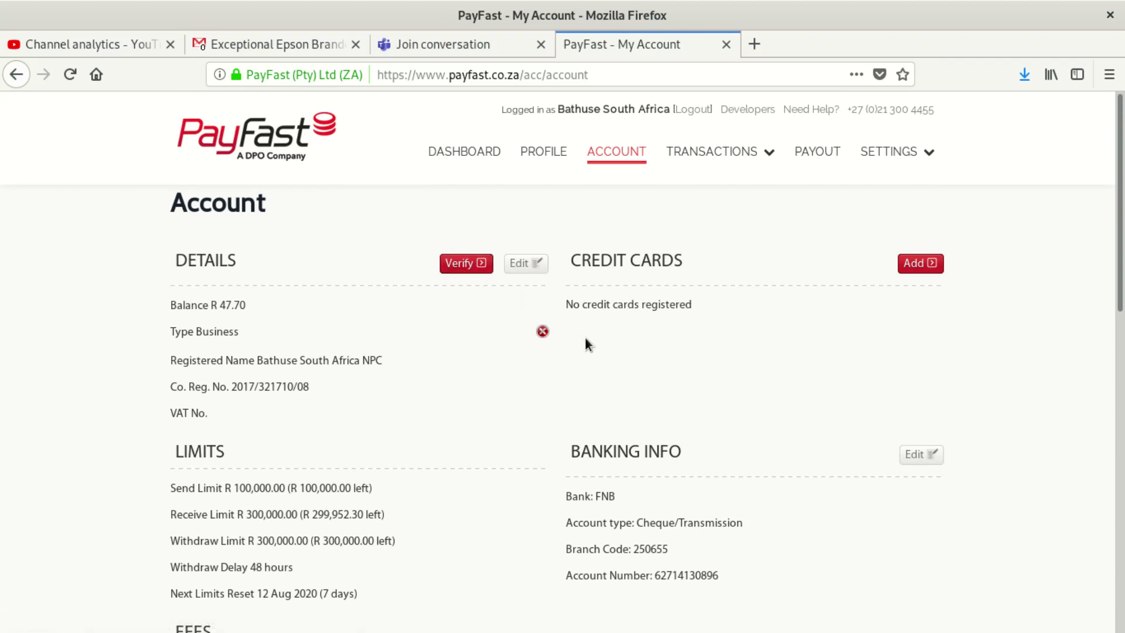
Highlight the bank account, director identity and address, and account holder requirements on the Verify account page
left_click(463, 263)
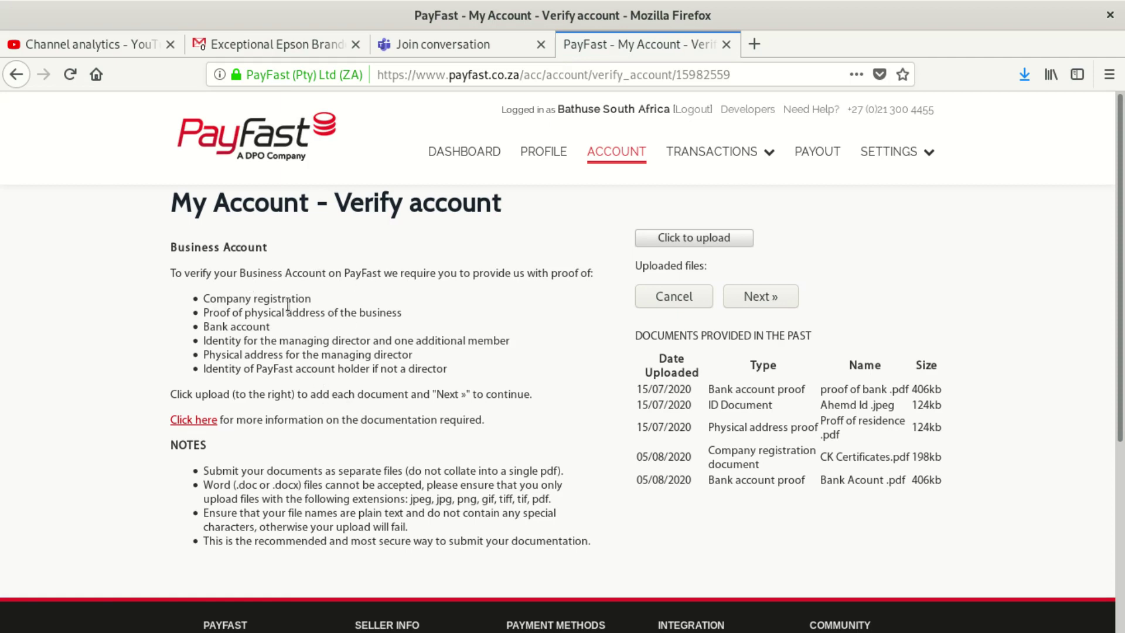
left_click_drag(209, 328, 270, 332)
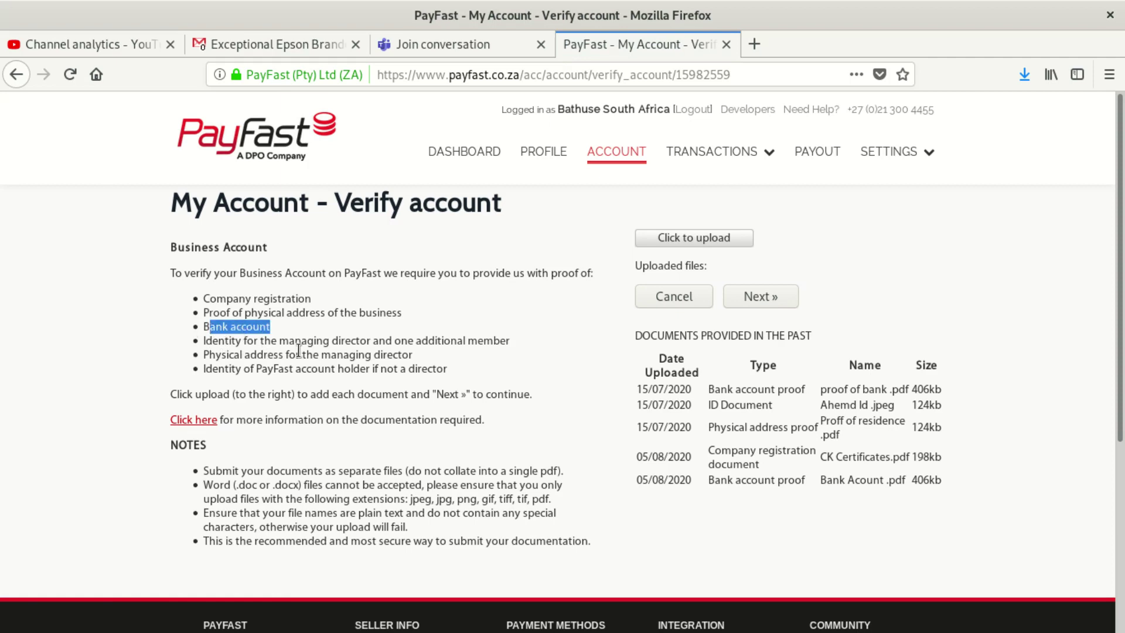
triple_click(320, 341)
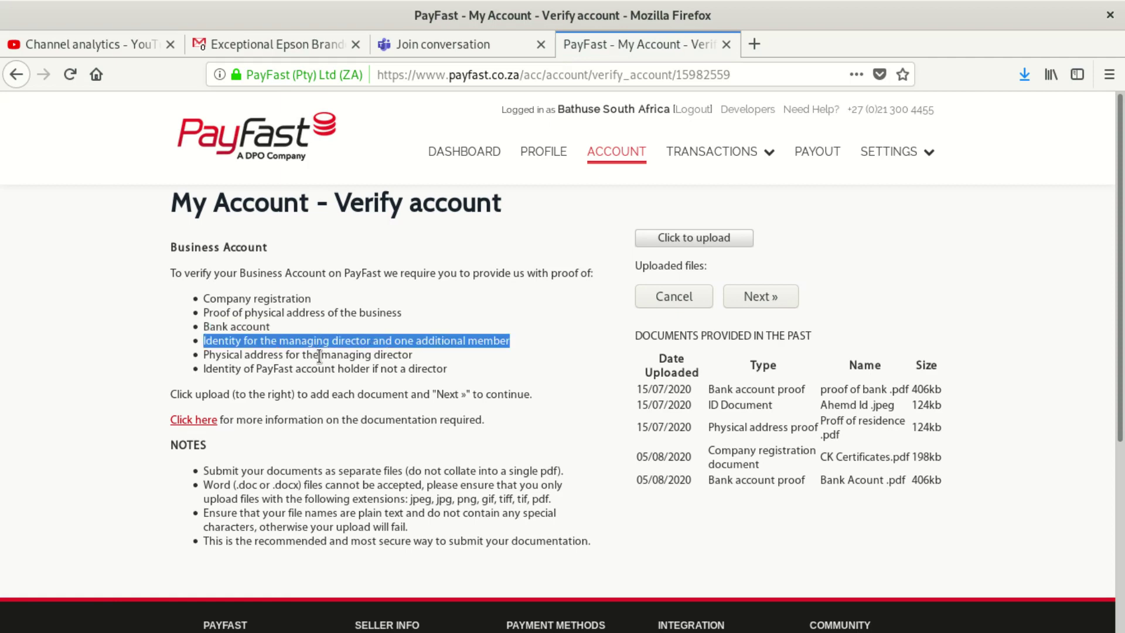
triple_click(320, 356)
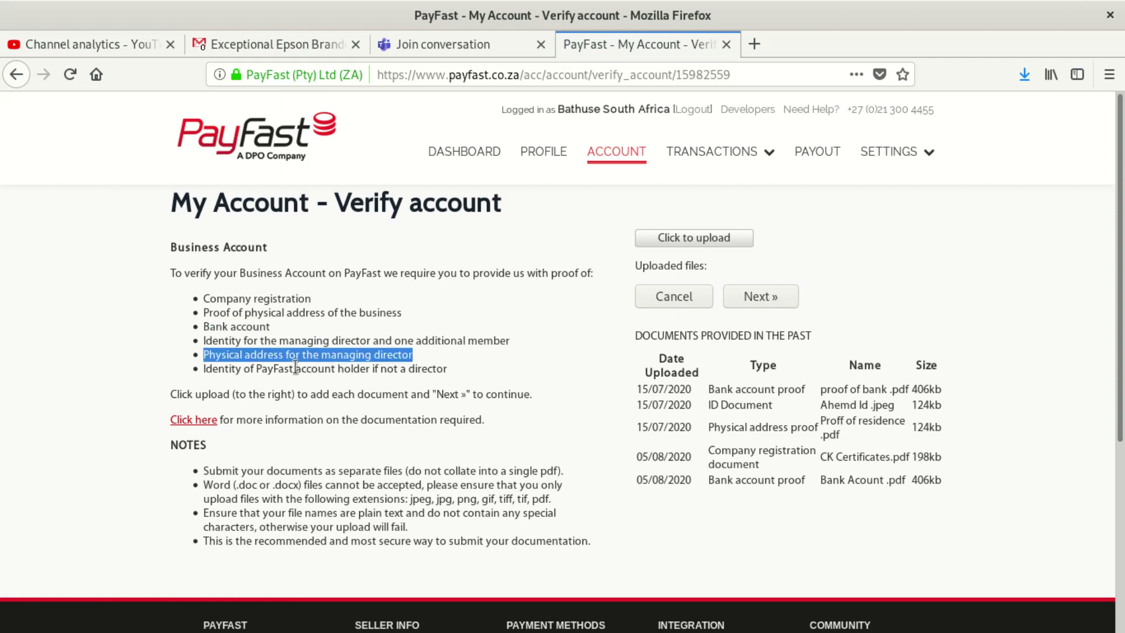
triple_click(307, 368)
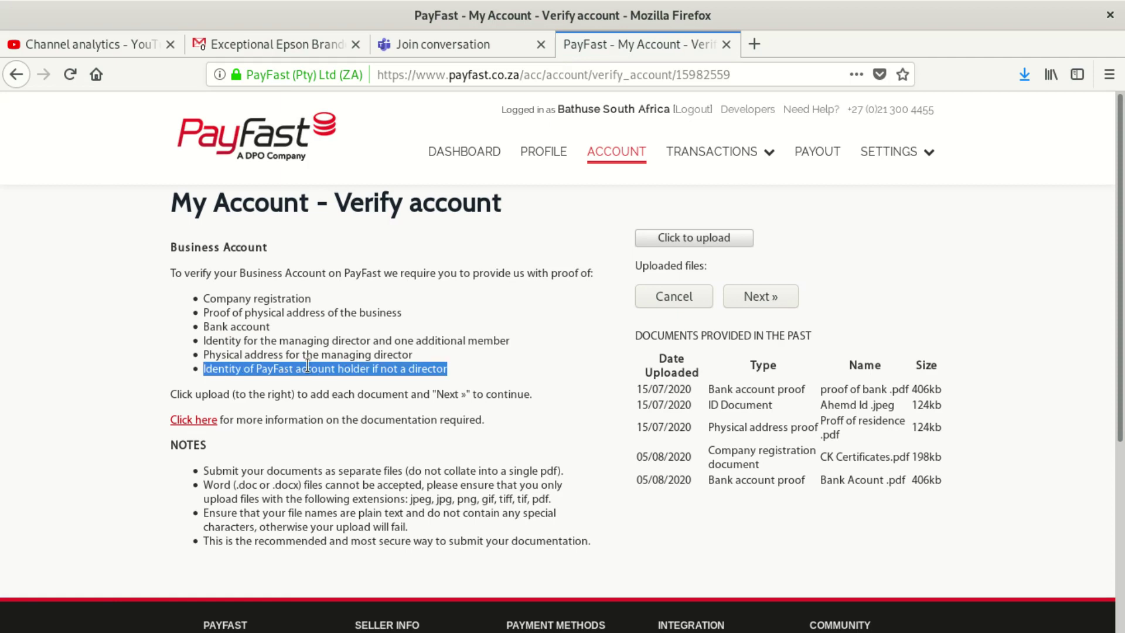
left_click(414, 356)
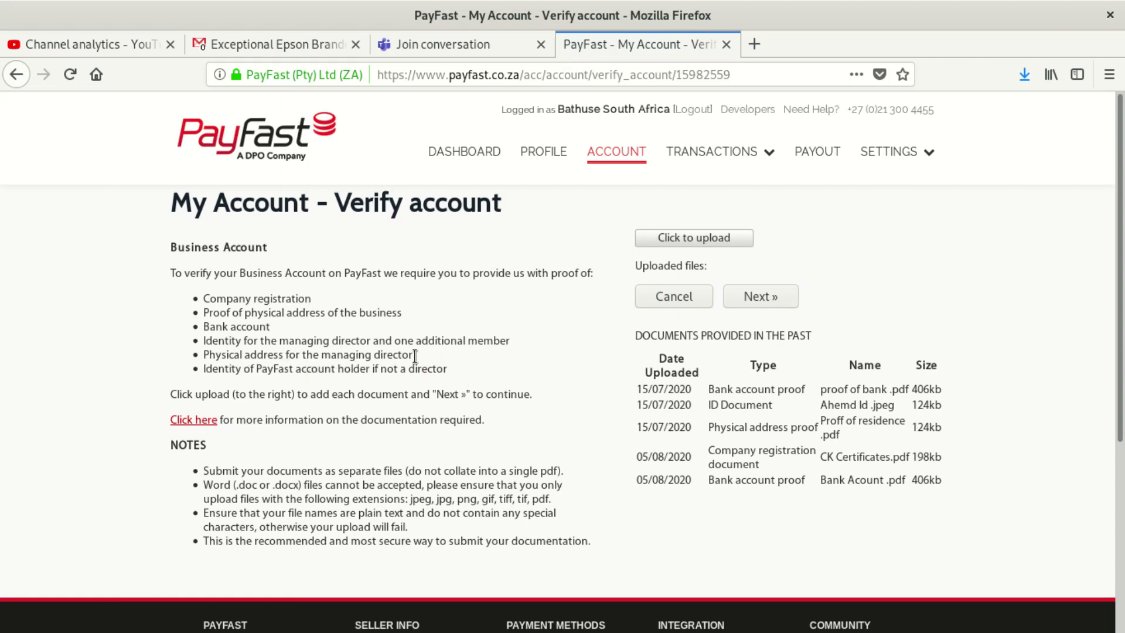
left_click_drag(404, 356, 225, 347)
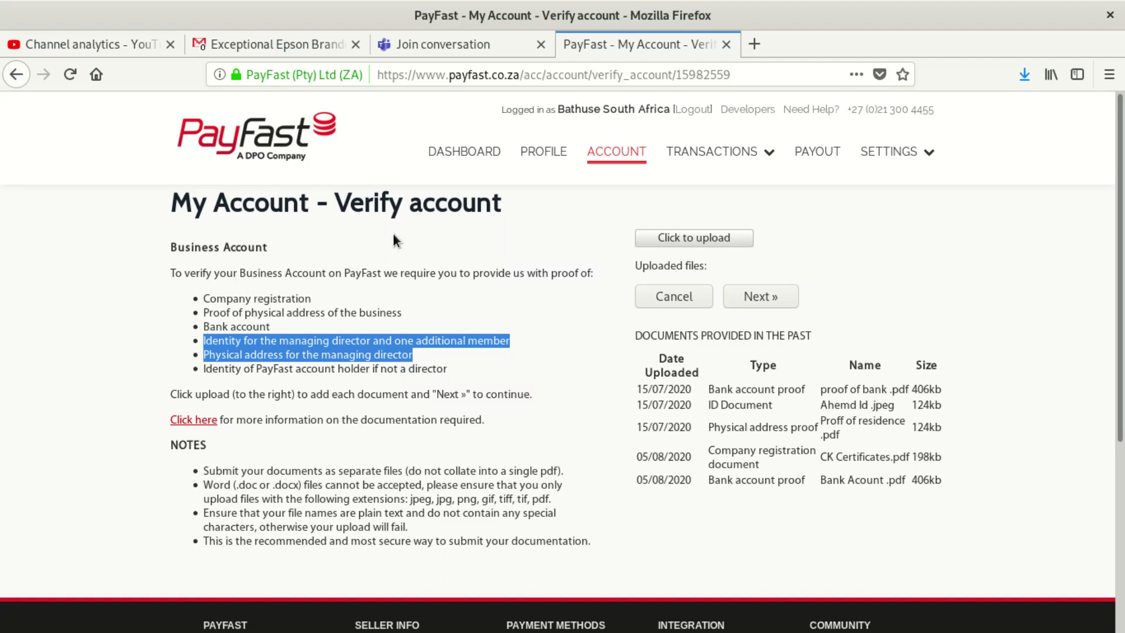
left_click(723, 242)
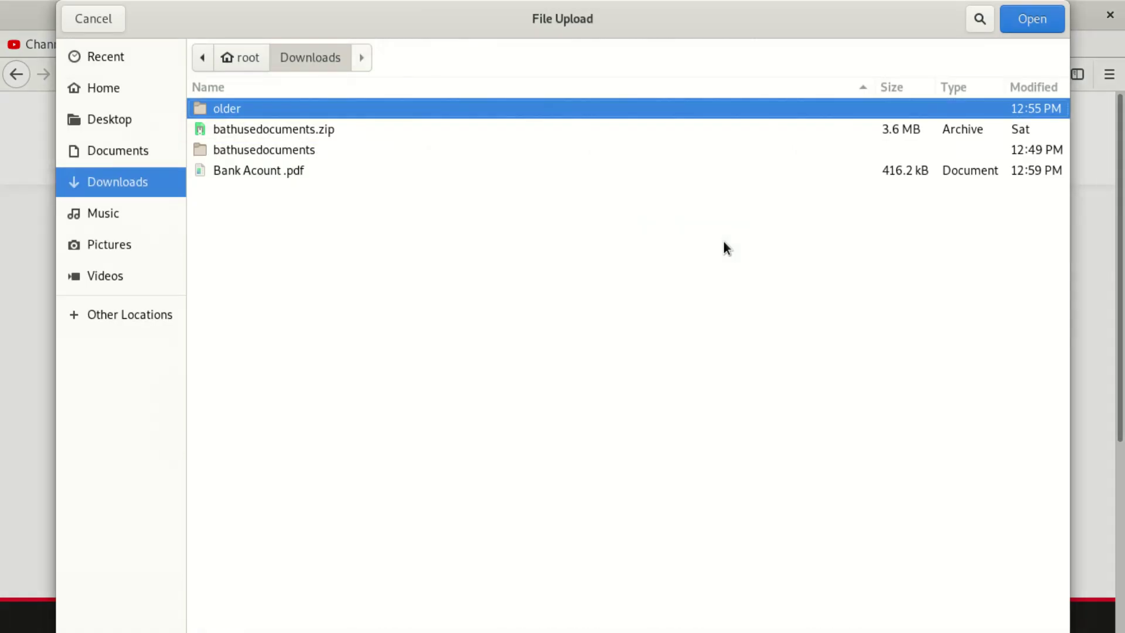
left_click(91, 19)
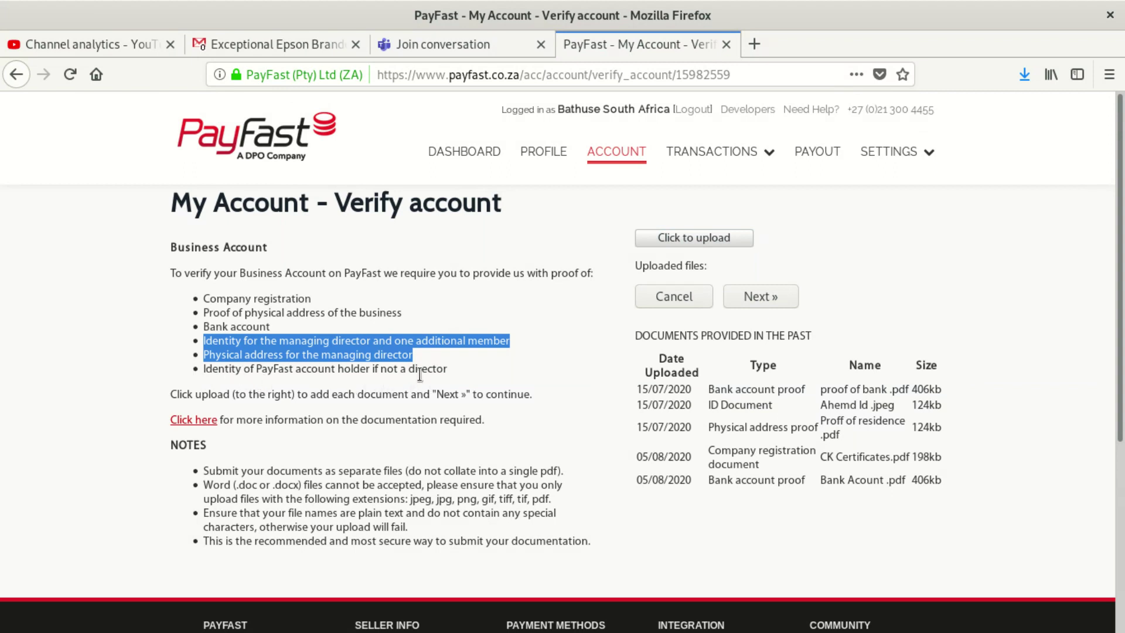
left_click_drag(466, 367, 203, 369)
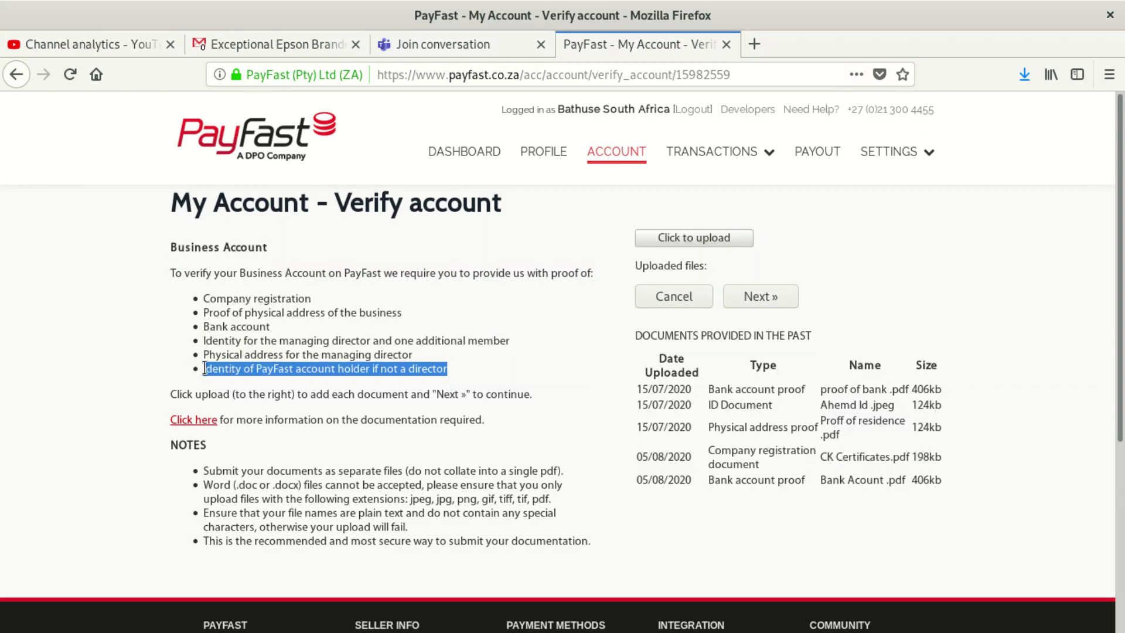
left_click(306, 364)
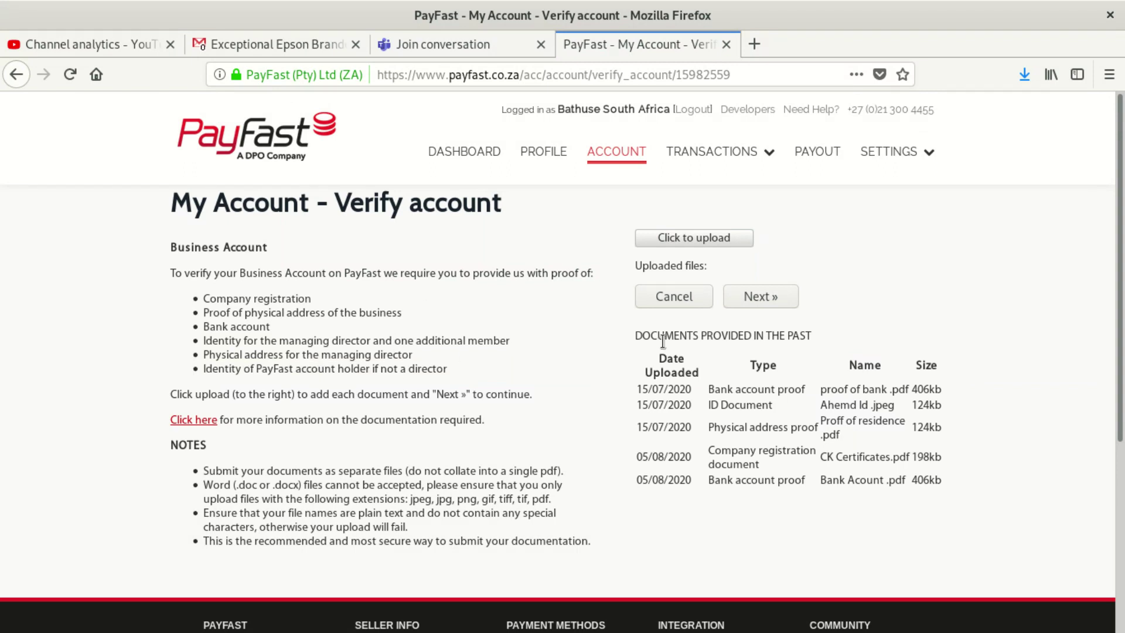